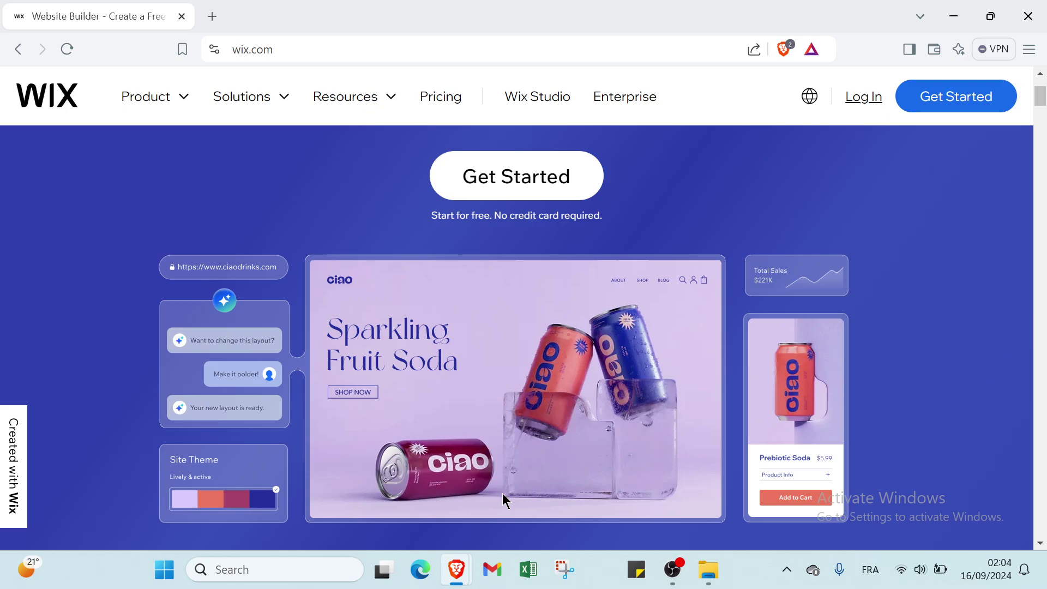
Step: Scroll through the Wix landing page to look over its content
{"action": "scroll", "coordinate": [502, 493], "scroll_direction": "down", "scroll_amount": 2}
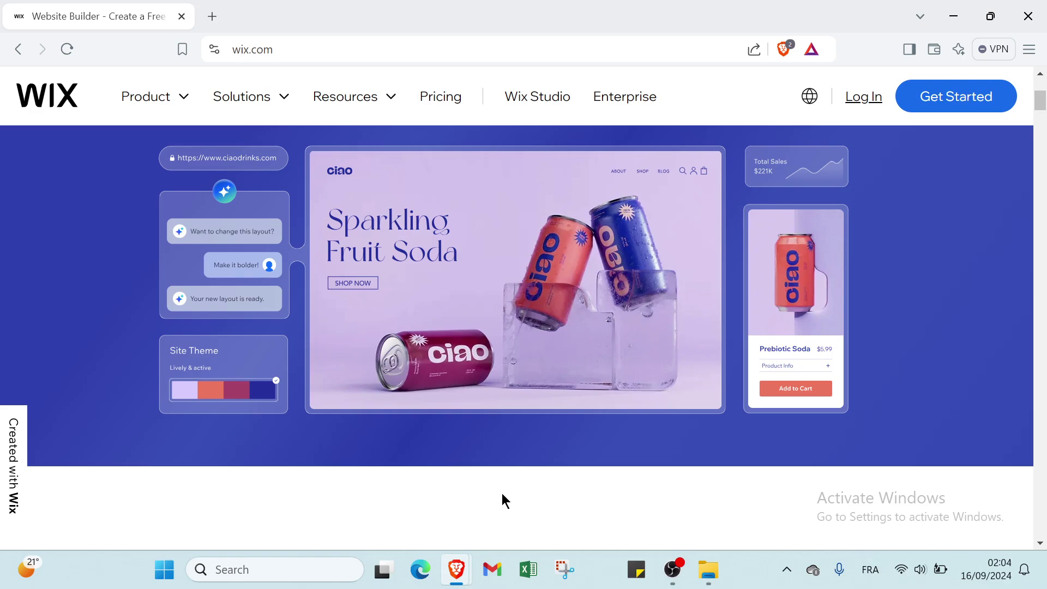
{"action": "scroll", "coordinate": [503, 497], "scroll_direction": "up", "scroll_amount": 5}
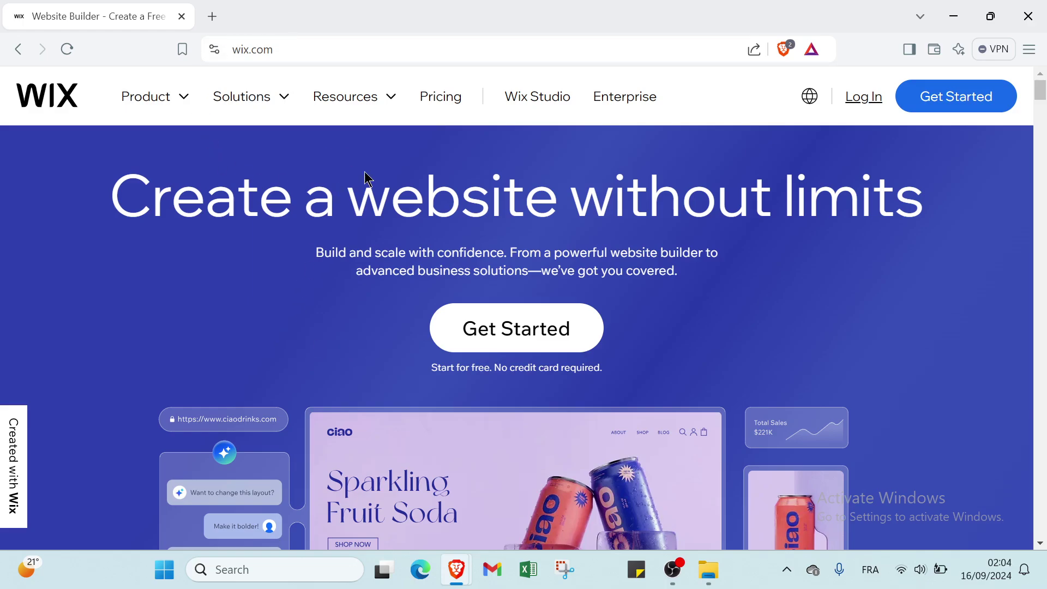
{"action": "scroll", "coordinate": [529, 440], "scroll_direction": "down", "scroll_amount": 8}
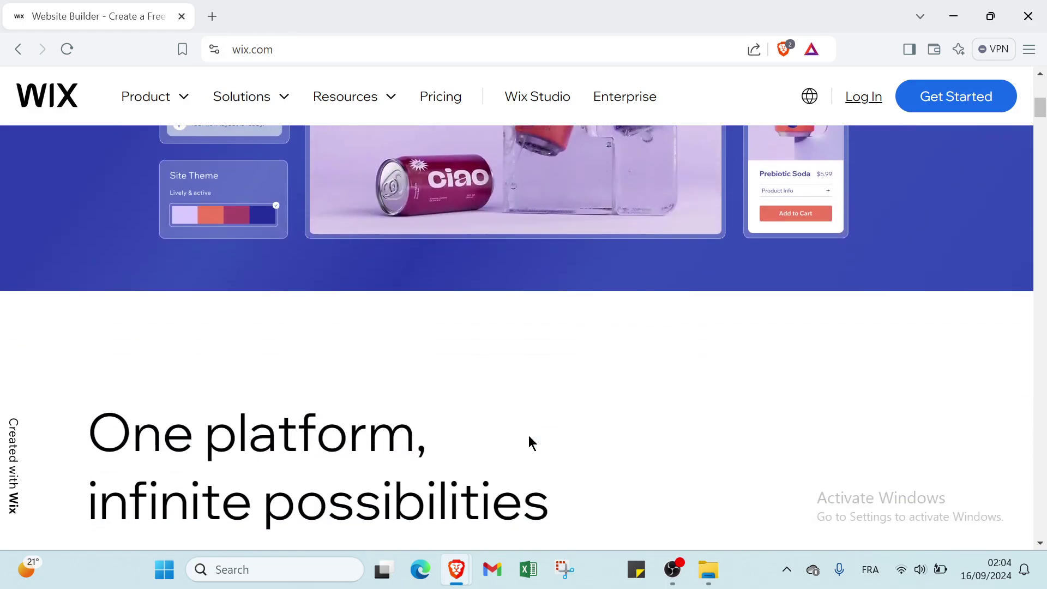
{"action": "scroll", "coordinate": [530, 437], "scroll_direction": "down", "scroll_amount": 5}
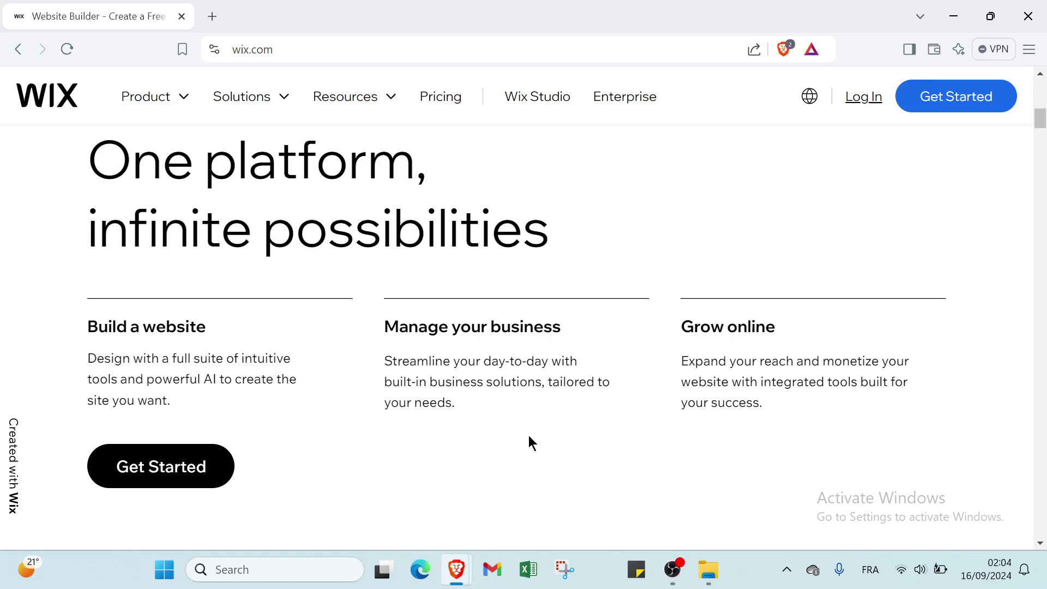
{"action": "scroll", "coordinate": [529, 436], "scroll_direction": "down", "scroll_amount": 2}
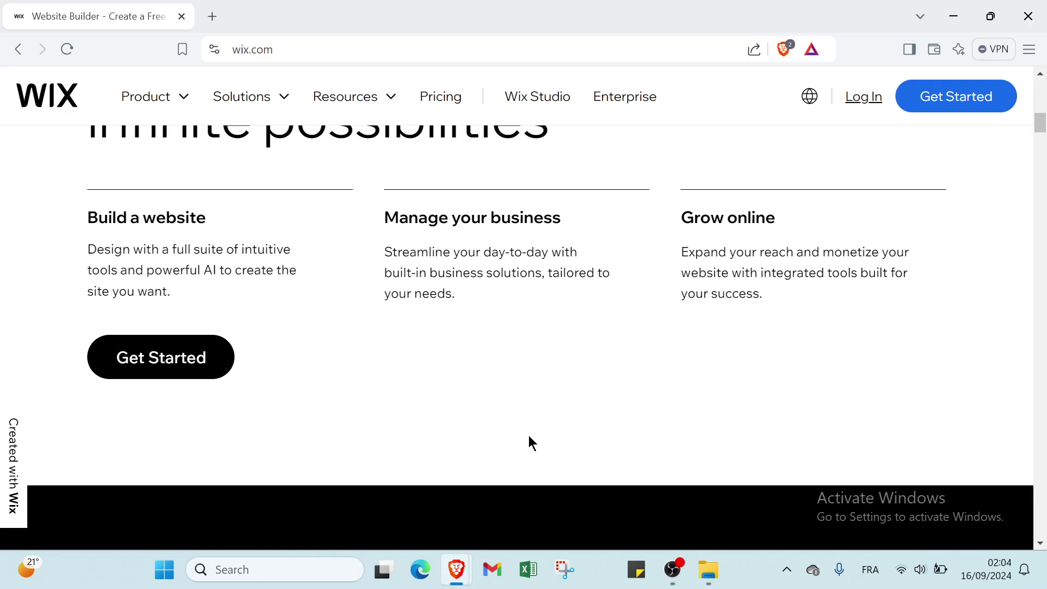
{"action": "scroll", "coordinate": [529, 435], "scroll_direction": "down", "scroll_amount": 5}
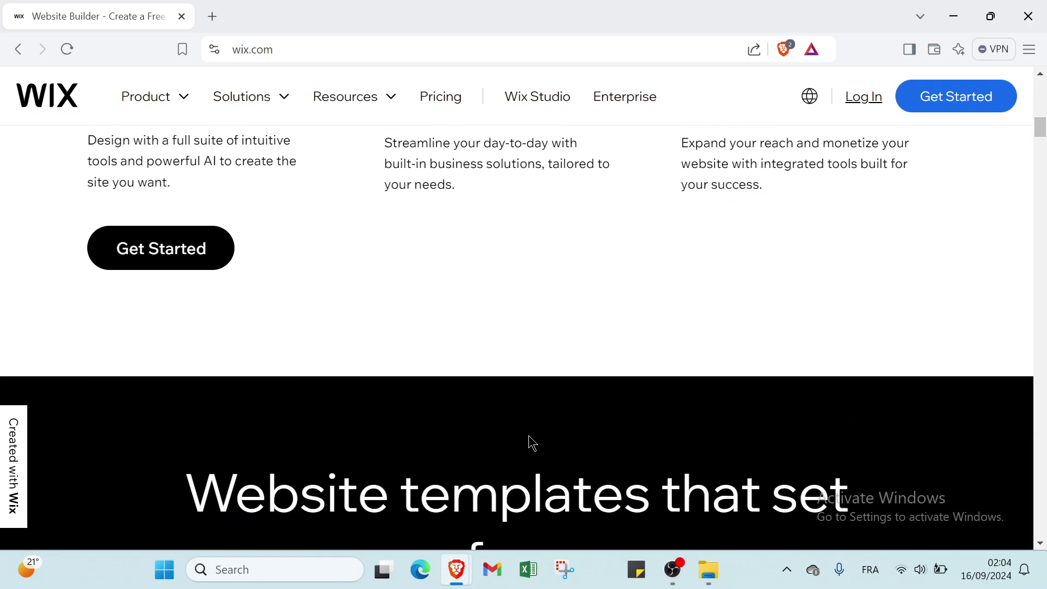
{"action": "scroll", "coordinate": [531, 440], "scroll_direction": "down", "scroll_amount": 1}
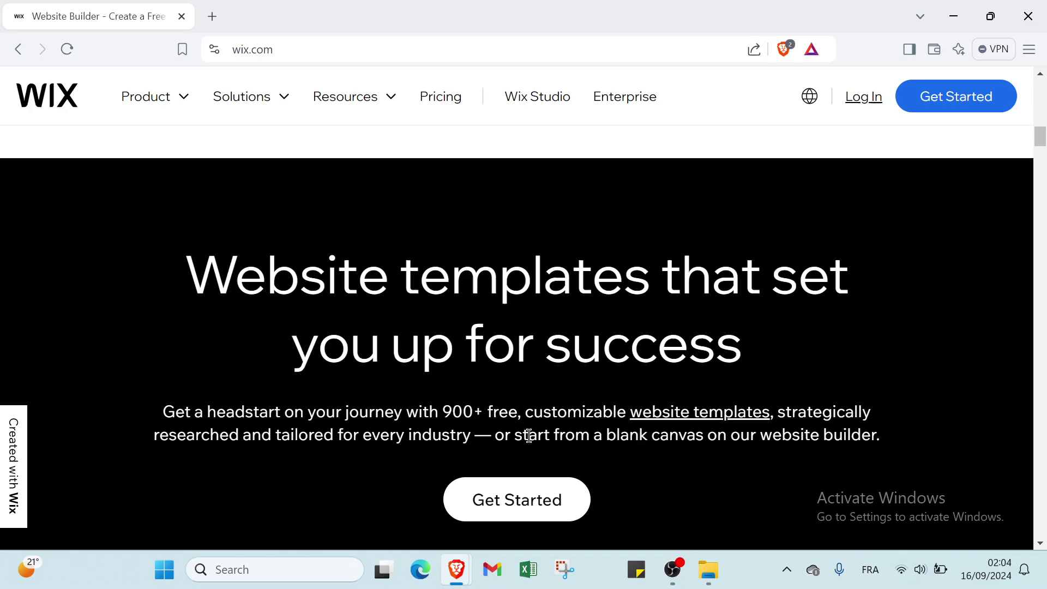
{"action": "scroll", "coordinate": [578, 415], "scroll_direction": "down", "scroll_amount": 2}
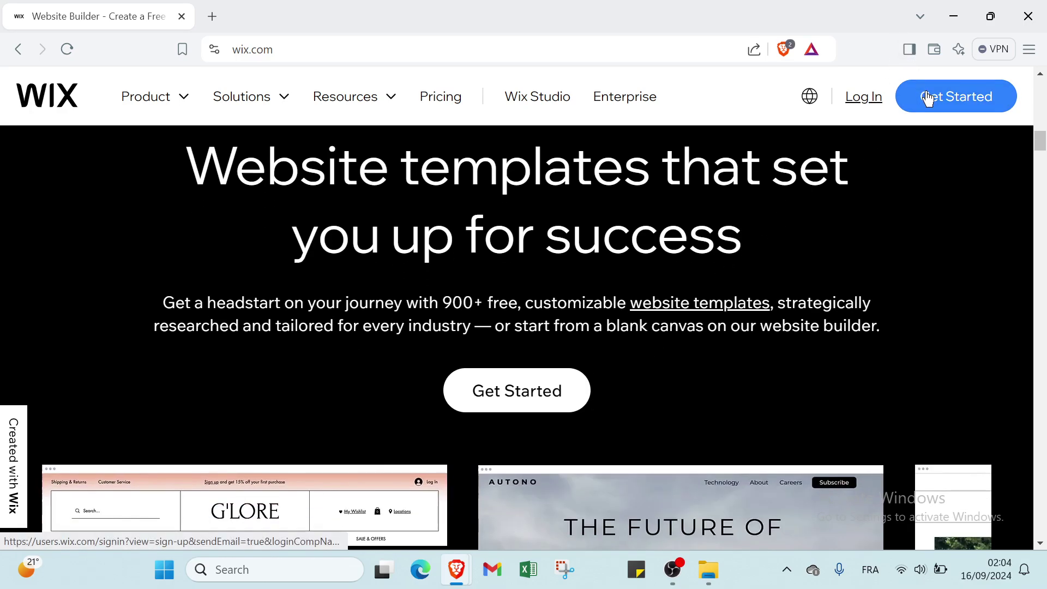
{"action": "left_click_drag", "start_coordinate": [925, 98], "coordinate": [984, 206]}
{"action": "scroll", "coordinate": [708, 292], "scroll_direction": "down", "scroll_amount": 10}
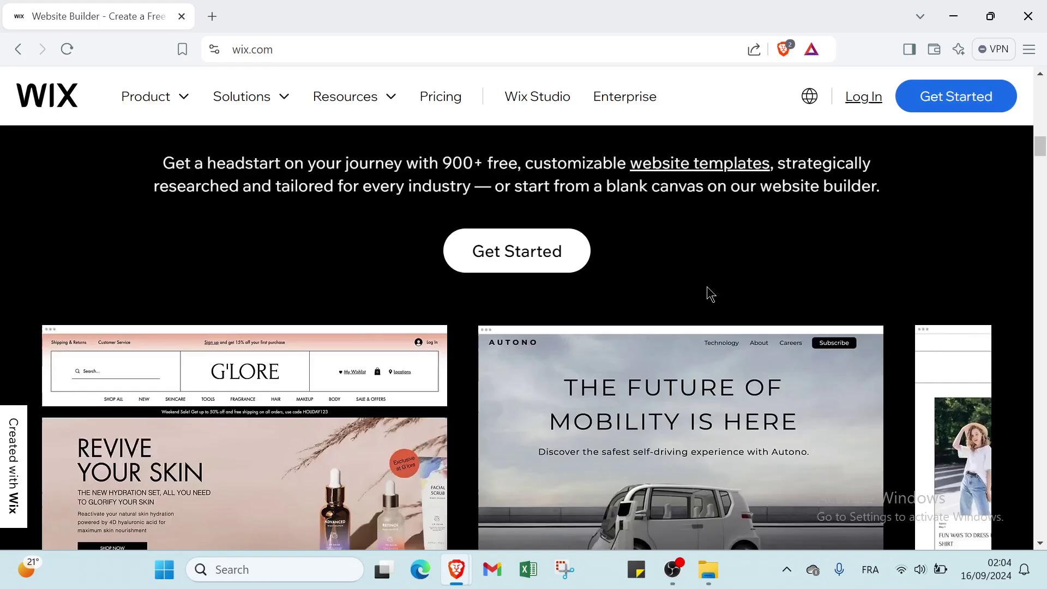
{"action": "scroll", "coordinate": [702, 300], "scroll_direction": "down", "scroll_amount": 20}
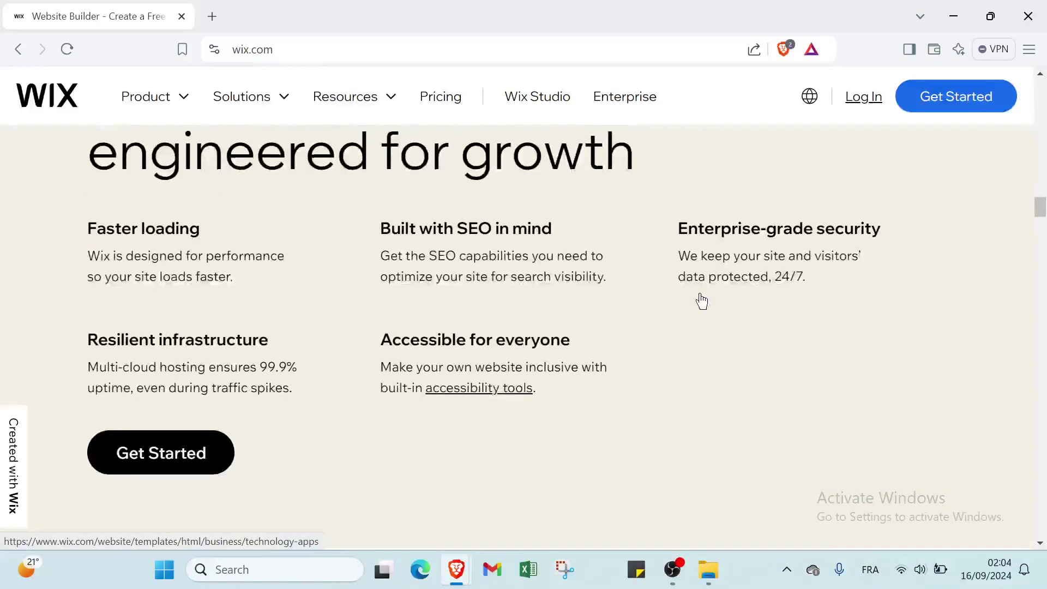
{"action": "scroll", "coordinate": [702, 300], "scroll_direction": "down", "scroll_amount": 20}
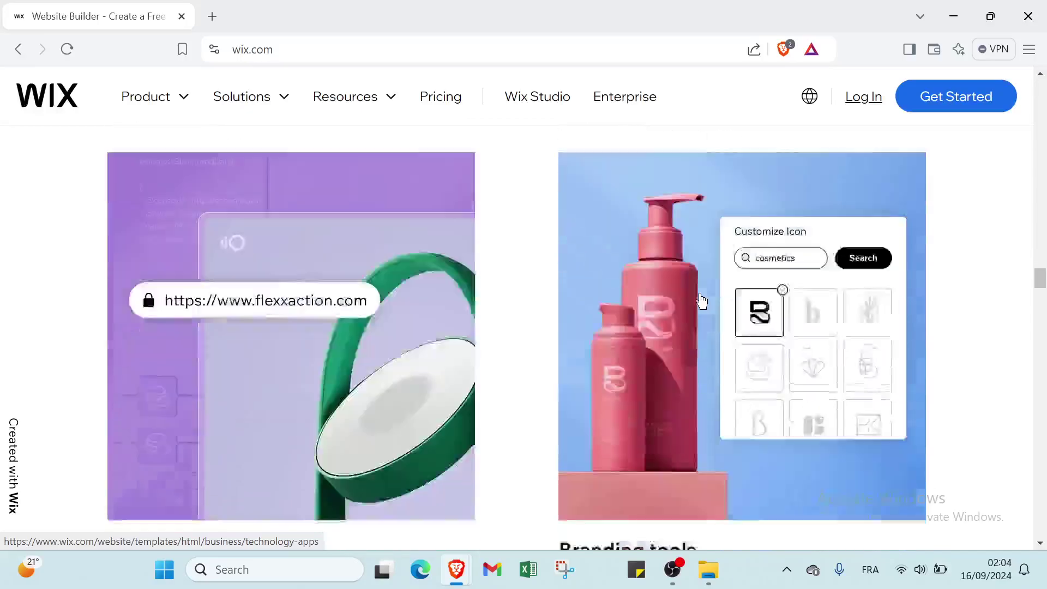
{"action": "scroll", "coordinate": [581, 330], "scroll_direction": "down", "scroll_amount": 15}
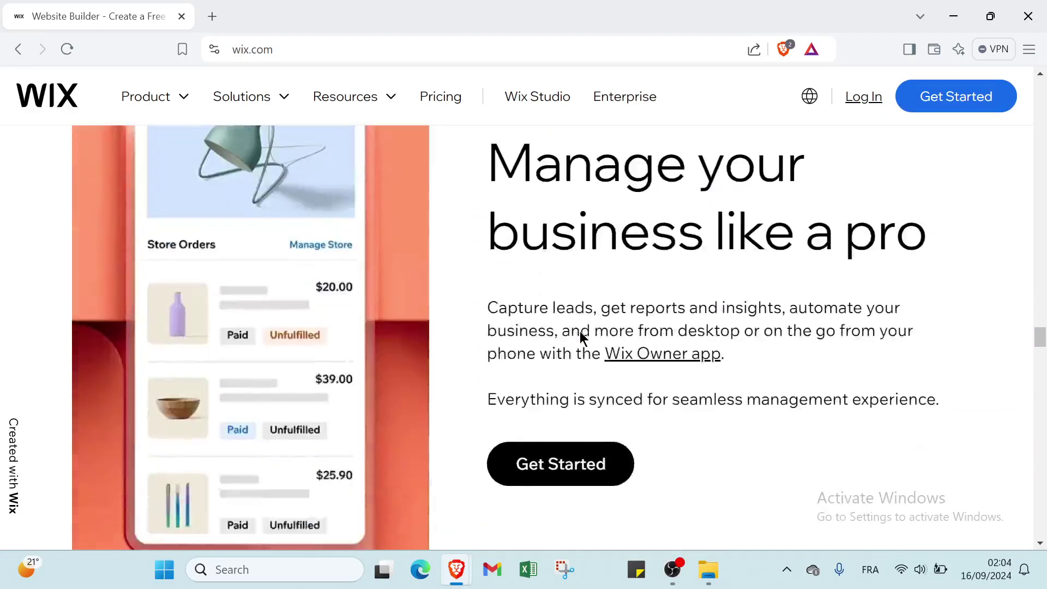
{"action": "scroll", "coordinate": [580, 332], "scroll_direction": "down", "scroll_amount": 1}
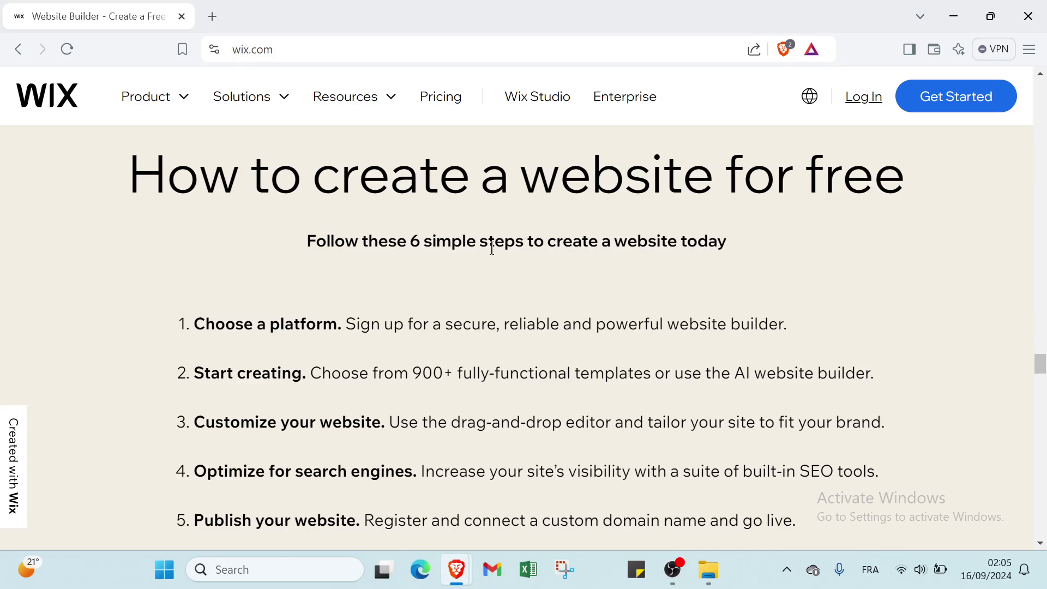
{"action": "scroll", "coordinate": [469, 311], "scroll_direction": "down", "scroll_amount": 1}
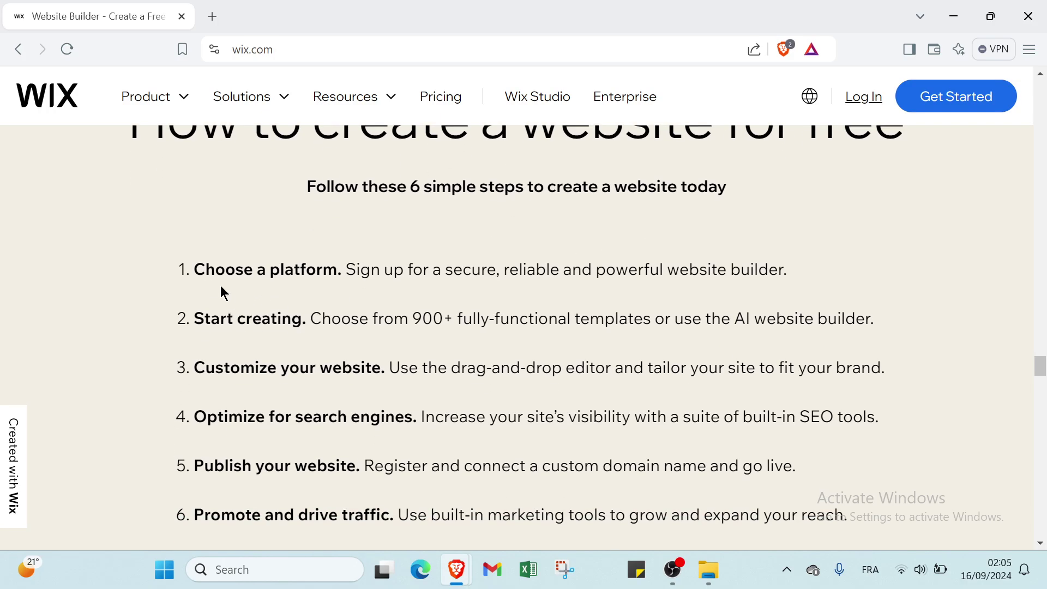
{"action": "scroll", "coordinate": [245, 241], "scroll_direction": "down", "scroll_amount": 1}
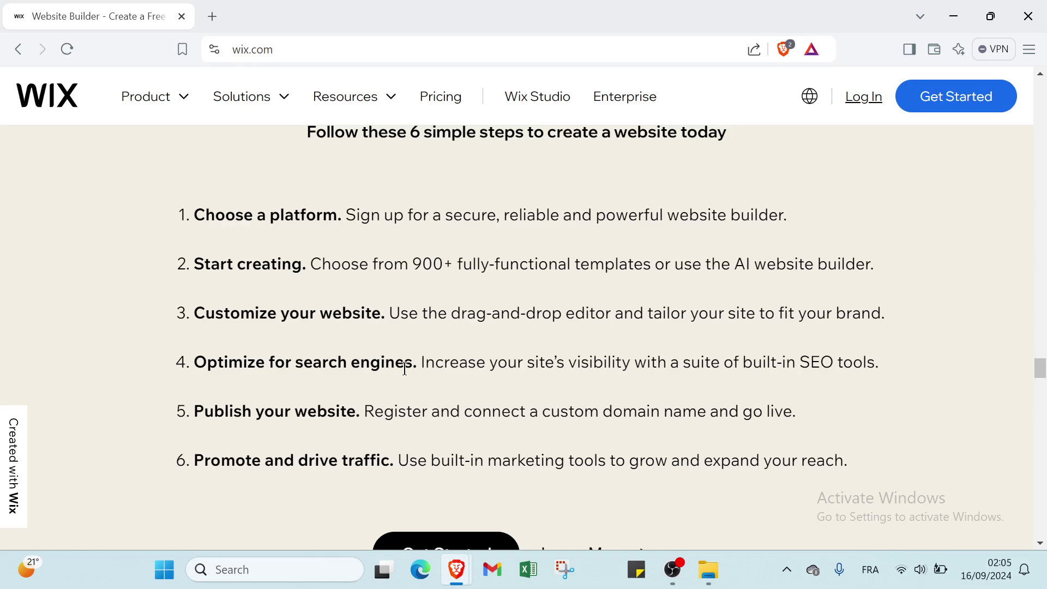
{"action": "key", "text": "Tab"}
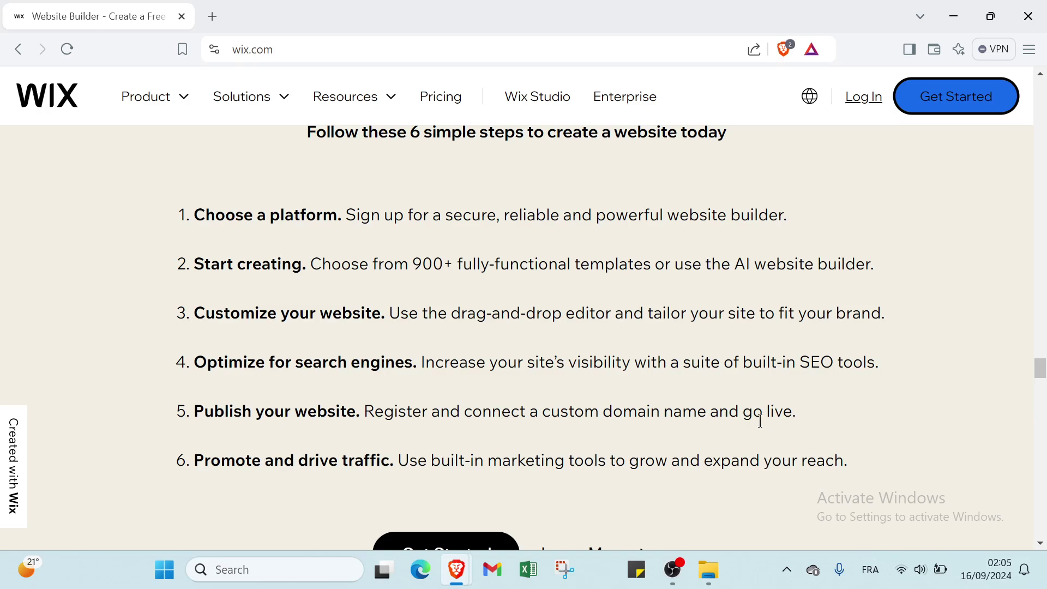
{"action": "scroll", "coordinate": [173, 469], "scroll_direction": "down", "scroll_amount": 1}
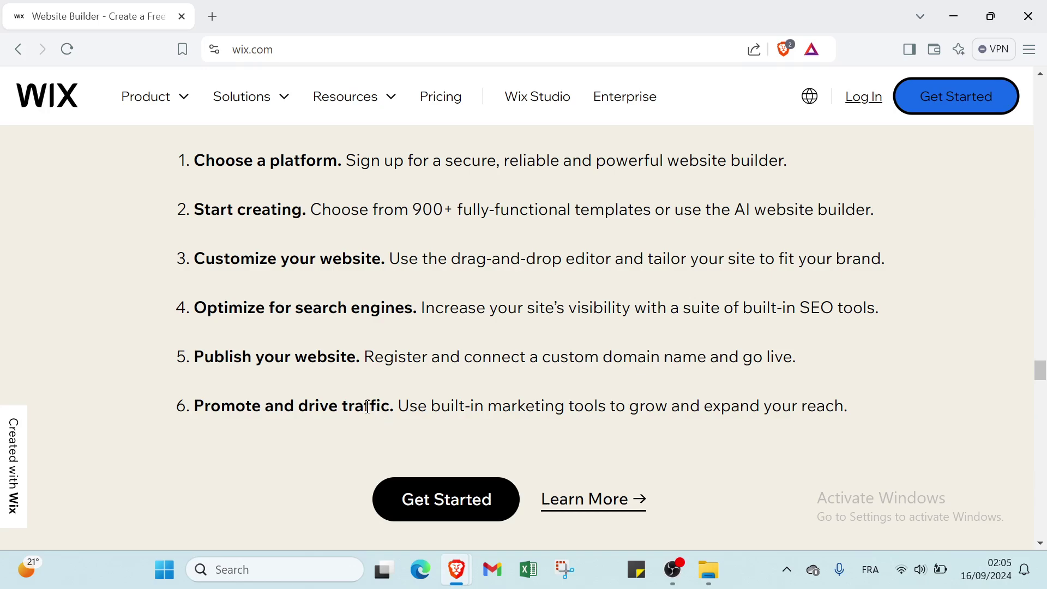
Step: Start a Wix sign-up, paste the account e-mail and type it again to confirm, fixing typos
{"action": "left_click", "coordinate": [985, 96]}
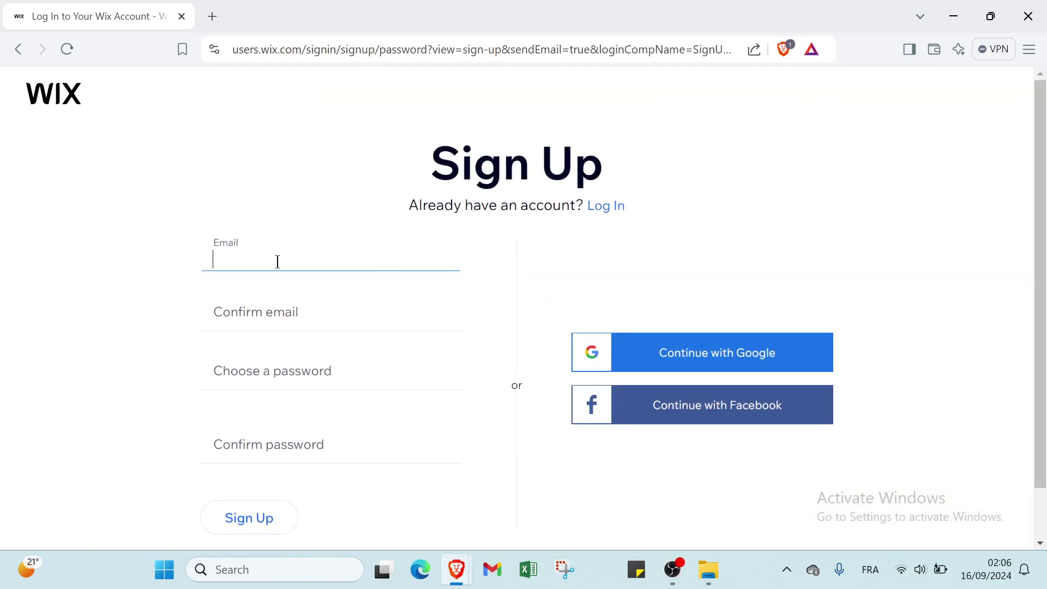
{"action": "key", "text": "ctrl+v"}
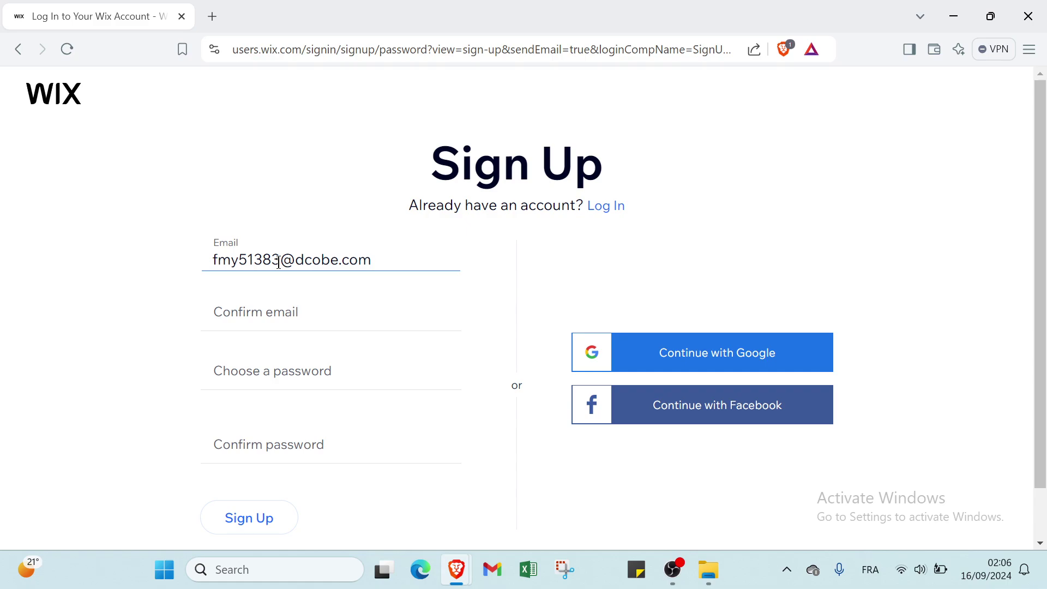
{"action": "left_click", "coordinate": [246, 316]}
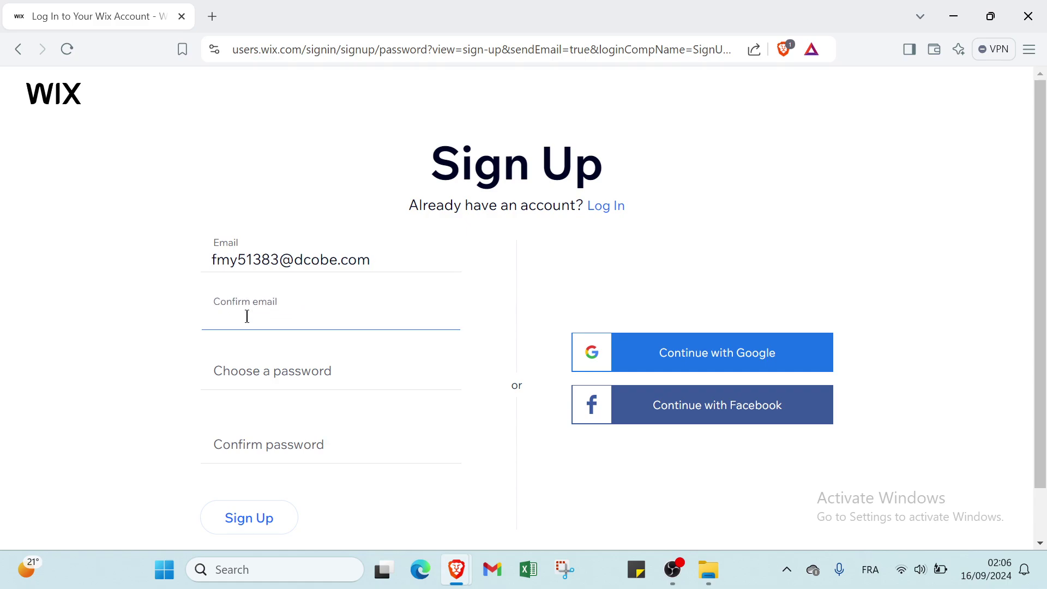
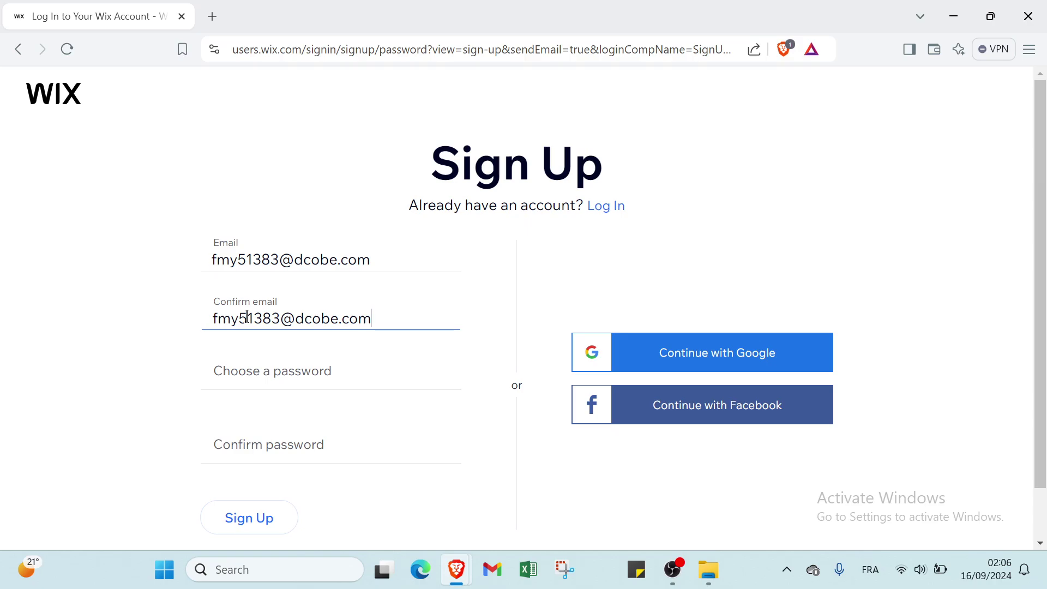
Step: Enter the account password and repeat it in the confirmation field
{"action": "left_click", "coordinate": [231, 371]}
{"action": "type", "text": "•••••"}
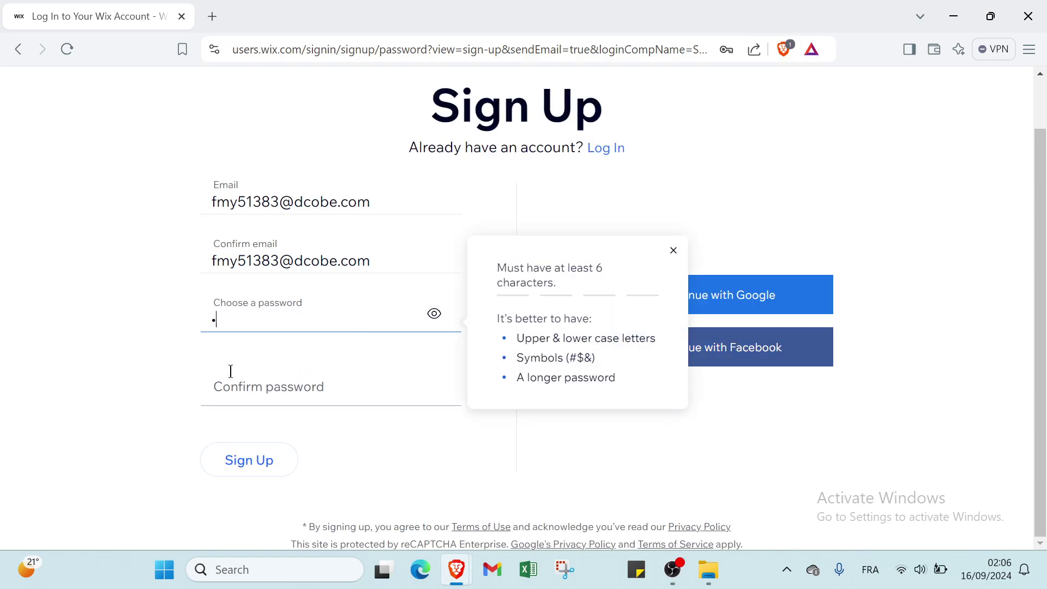
{"action": "type", "text": "••••••"}
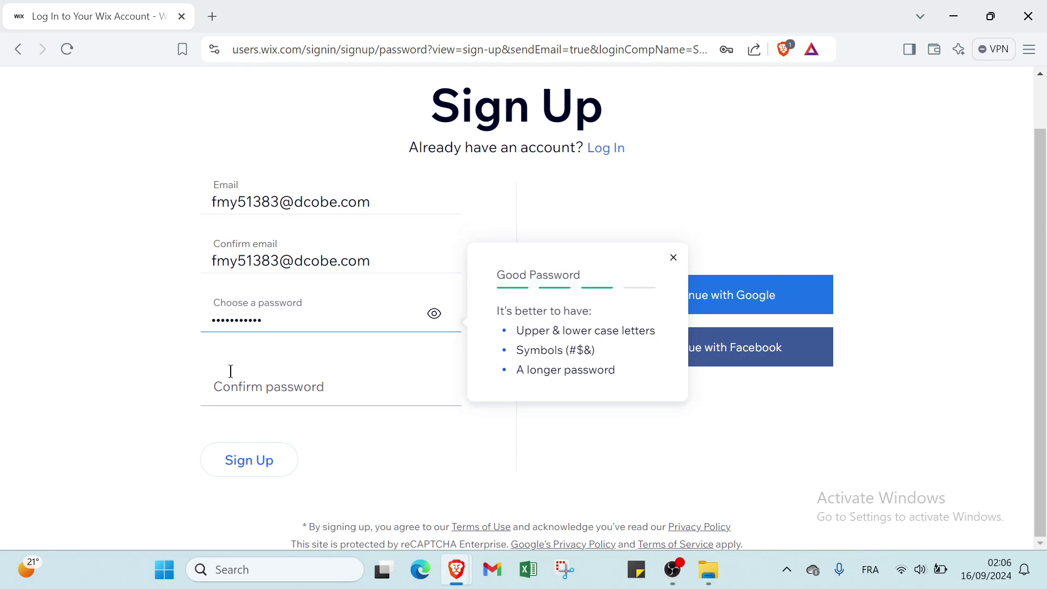
{"action": "left_click", "coordinate": [231, 376]}
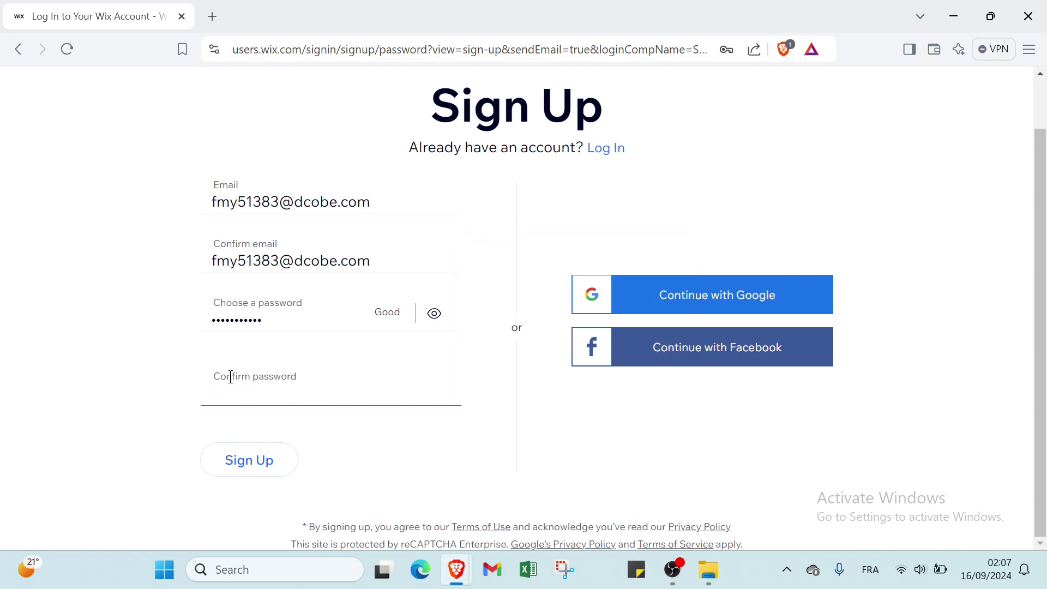
{"action": "type", "text": "•••••••••••"}
Step: Submit the sign-up and mark the site as for myself, my business or a friend
{"action": "left_click", "coordinate": [237, 456]}
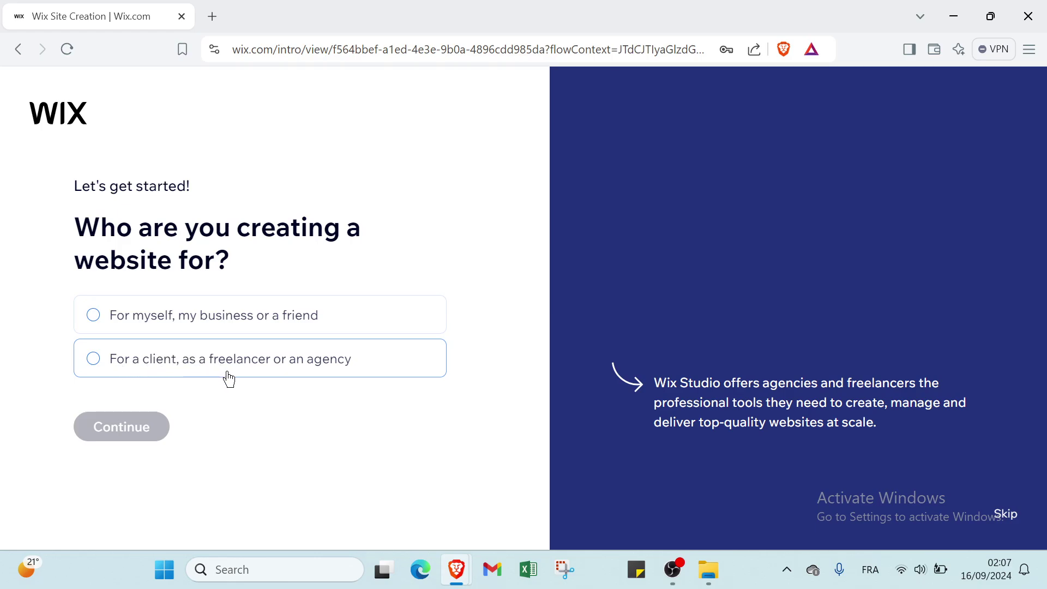
{"action": "left_click", "coordinate": [279, 325]}
{"action": "left_click", "coordinate": [158, 426]}
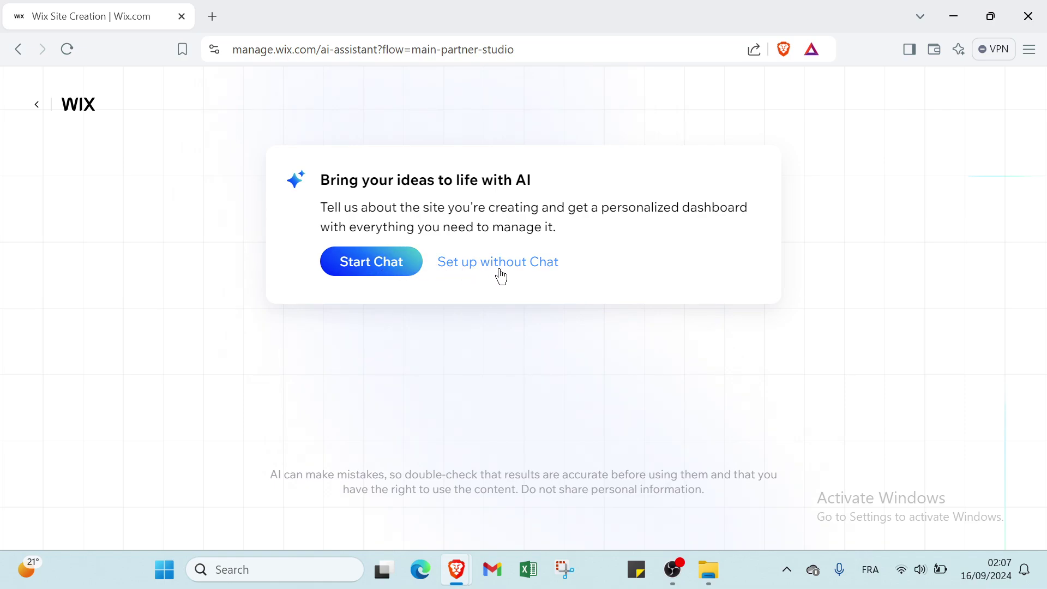
Step: Start the AI assistant chat, then end it and continue with standard setup
{"action": "left_click", "coordinate": [349, 257]}
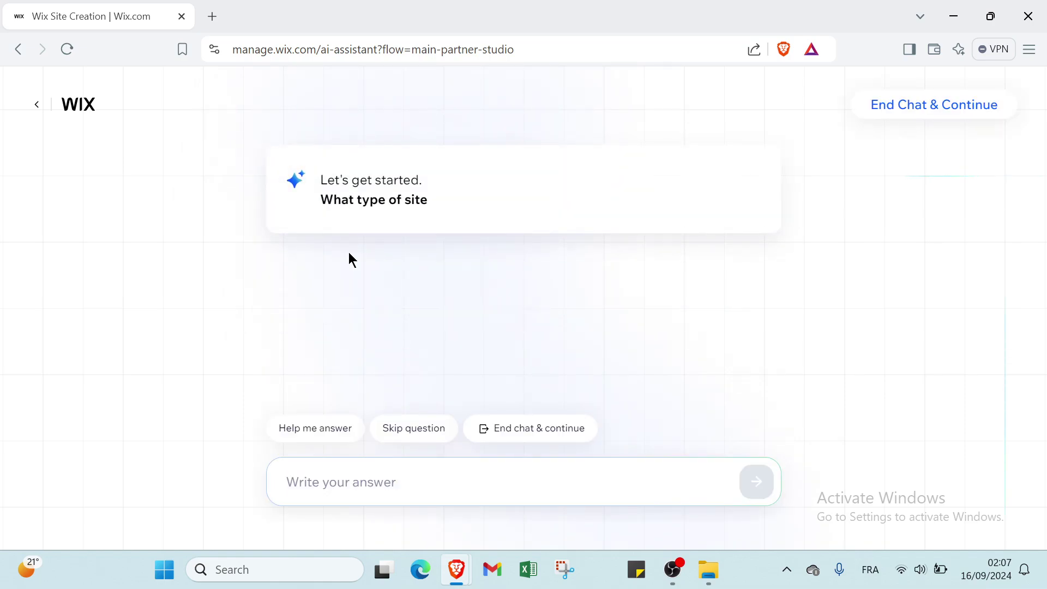
{"action": "left_click", "coordinate": [906, 116]}
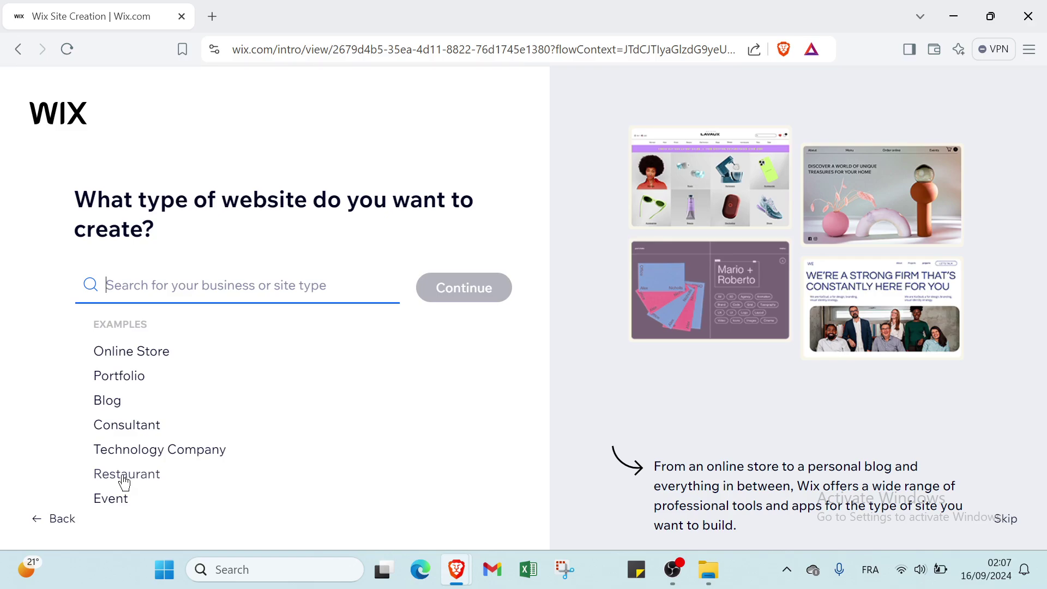
Step: Set the site type to Portfolio, specifically Design Portfolio, and continue
{"action": "left_click", "coordinate": [127, 376]}
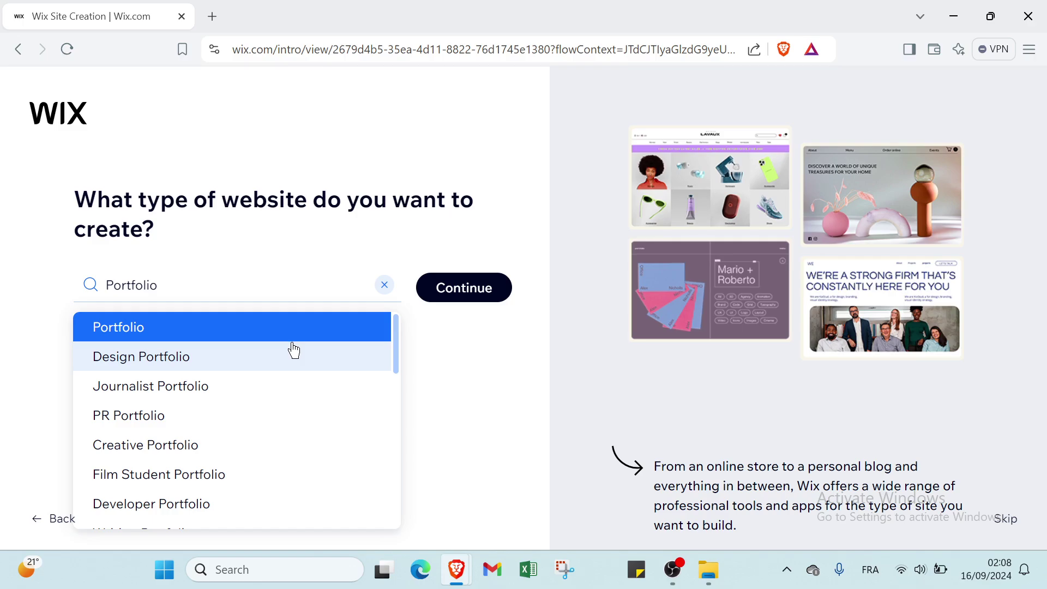
{"action": "left_click", "coordinate": [294, 353]}
{"action": "left_click", "coordinate": [499, 291]}
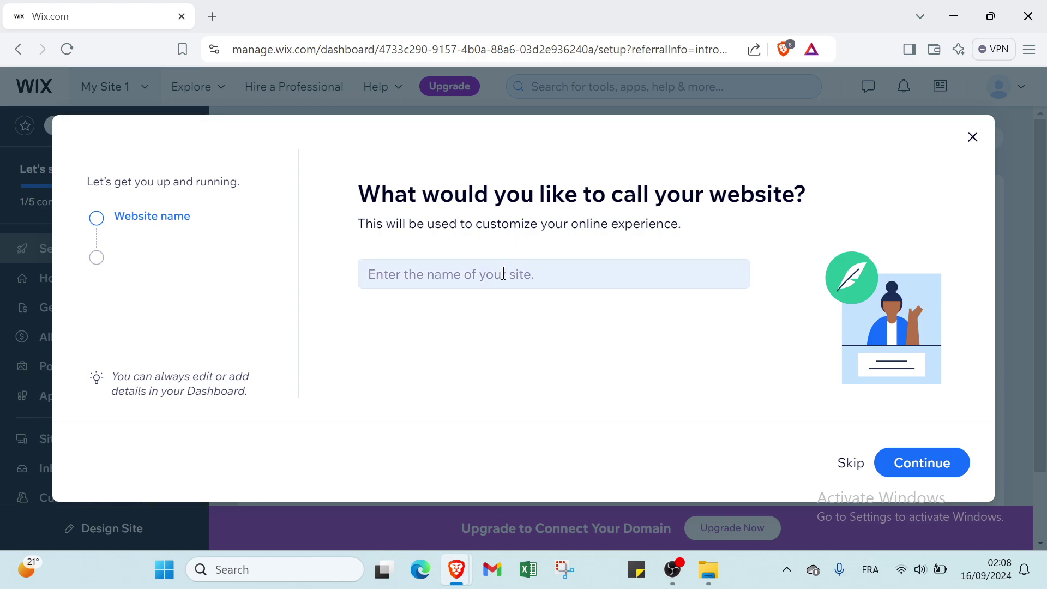
Step: Name the site ZIZASHOP, skip past the app choices, and go to the dashboard
{"action": "left_click", "coordinate": [414, 272]}
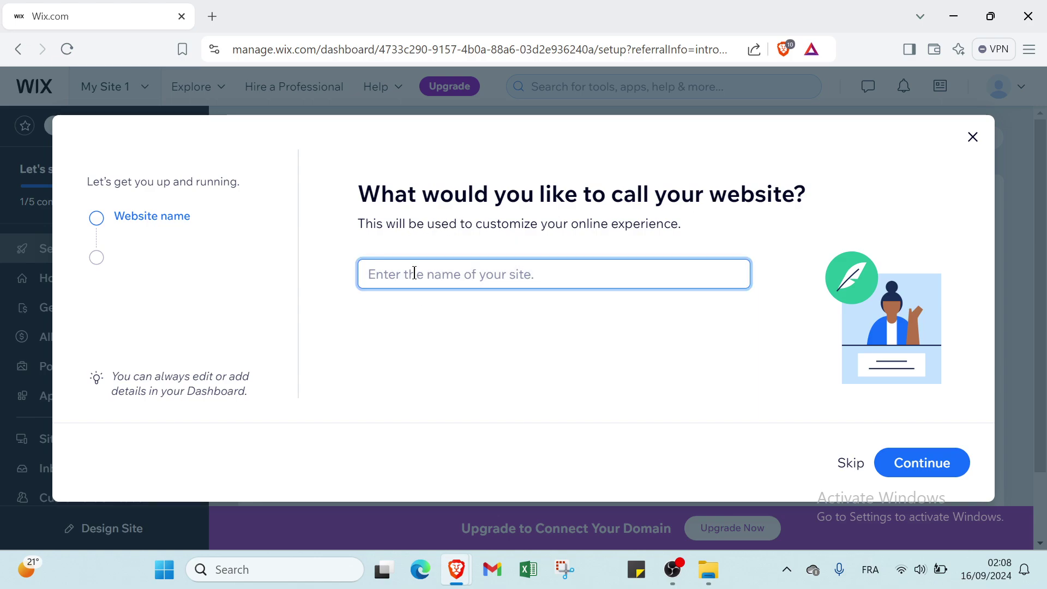
{"action": "type", "text": "ZIZ"}
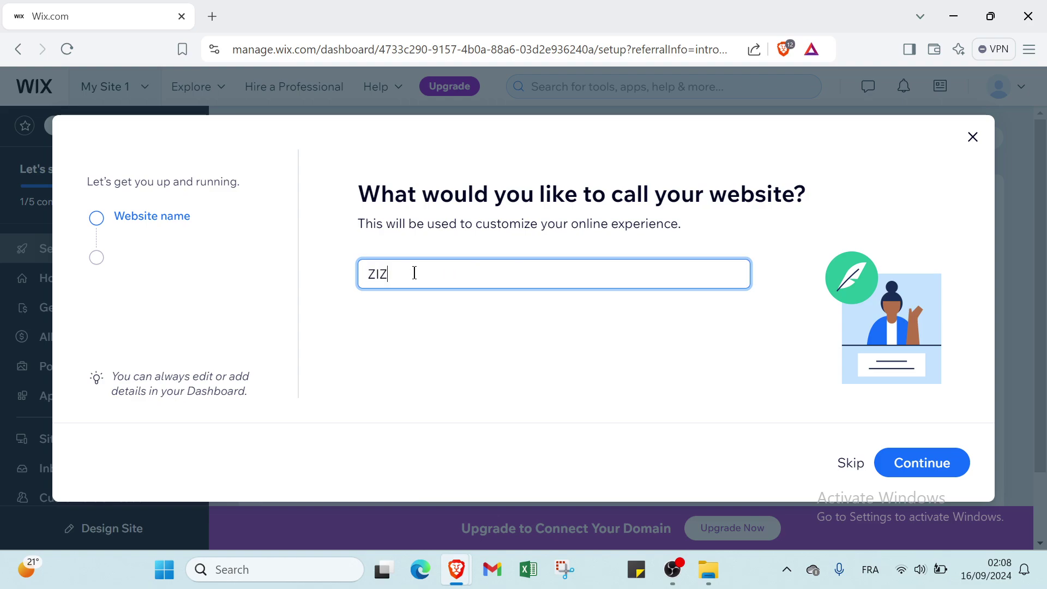
{"action": "type", "text": "ASHOP"}
{"action": "left_click", "coordinate": [917, 459]}
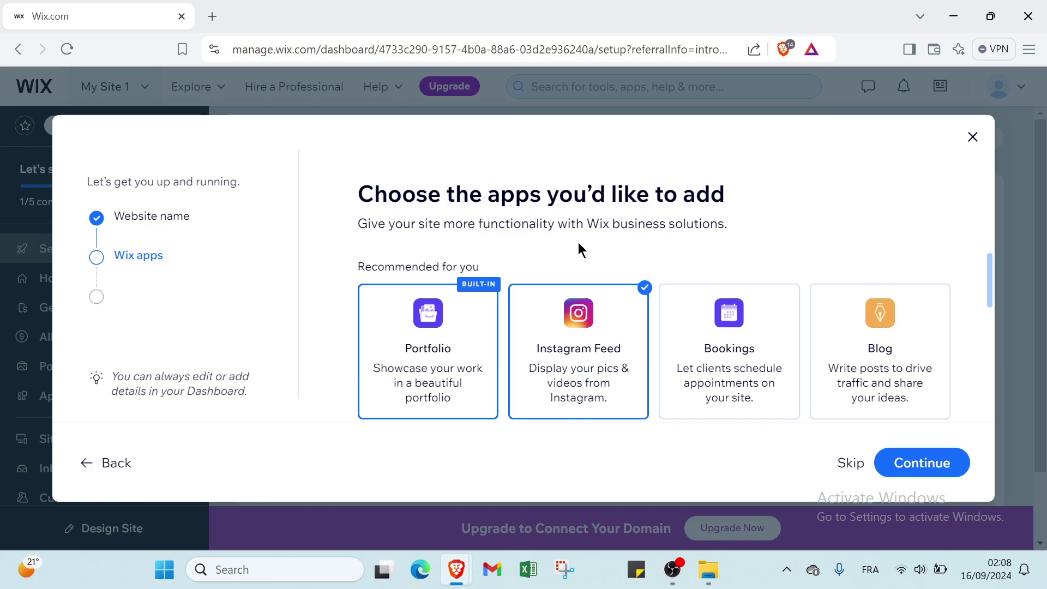
{"action": "left_click", "coordinate": [901, 475]}
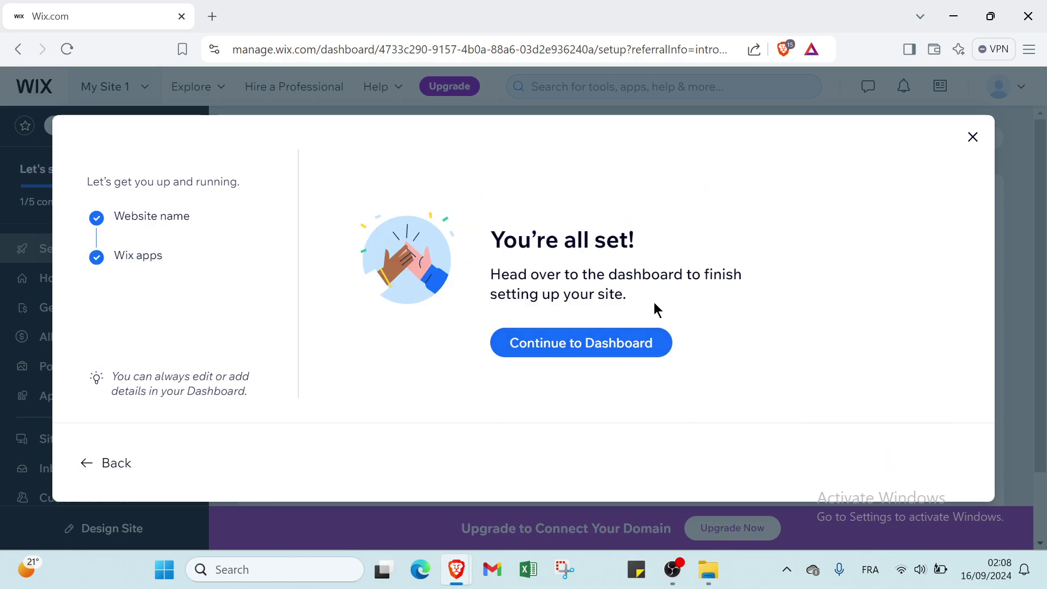
{"action": "left_click", "coordinate": [595, 343]}
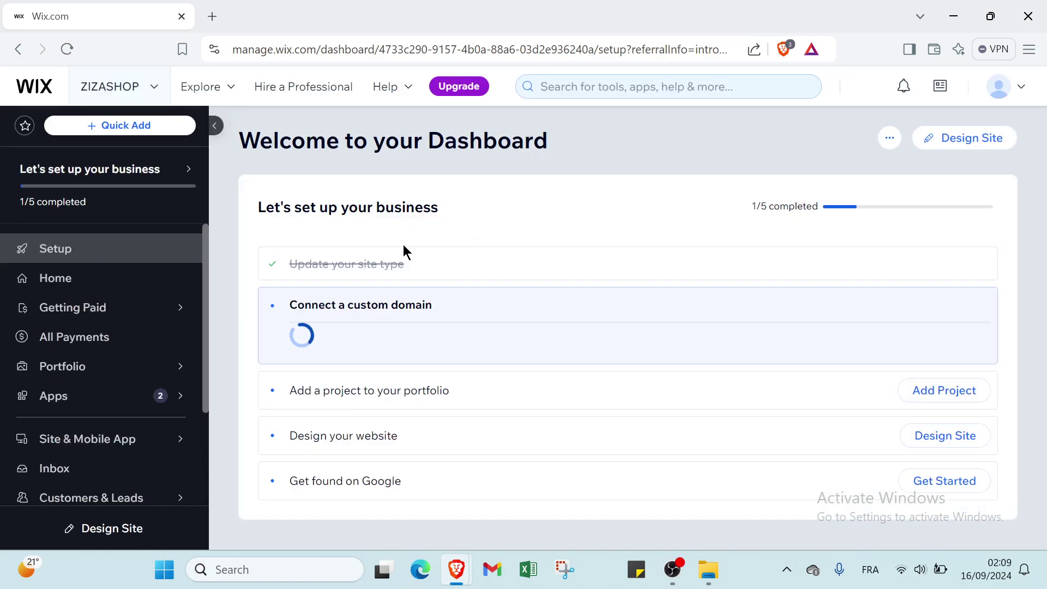
Step: Choose Design Site from the dashboard and scroll the design-choice options
{"action": "left_click", "coordinate": [968, 145]}
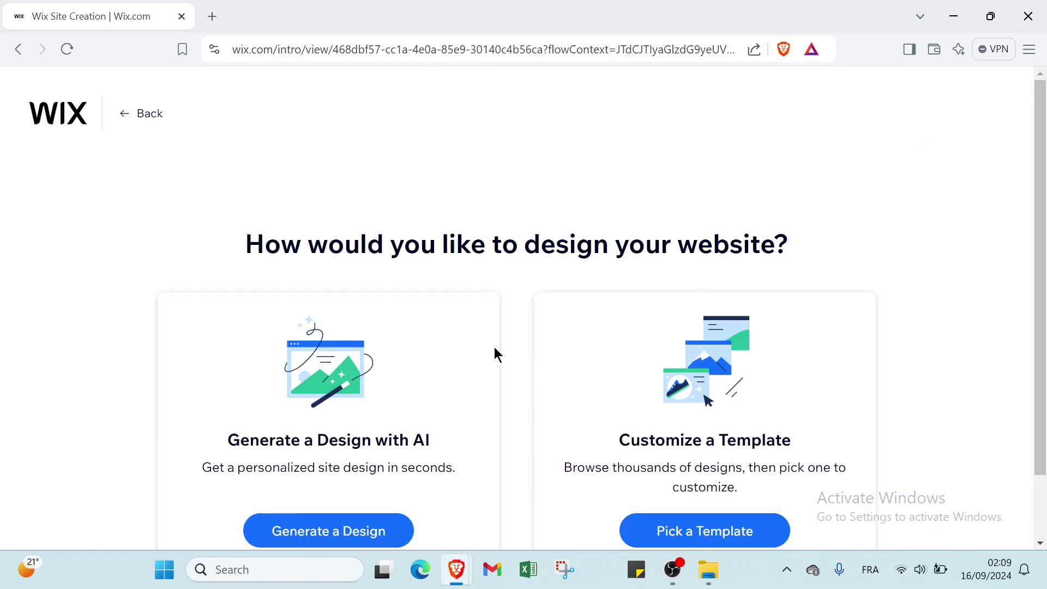
{"action": "scroll", "coordinate": [495, 352], "scroll_direction": "down", "scroll_amount": 1}
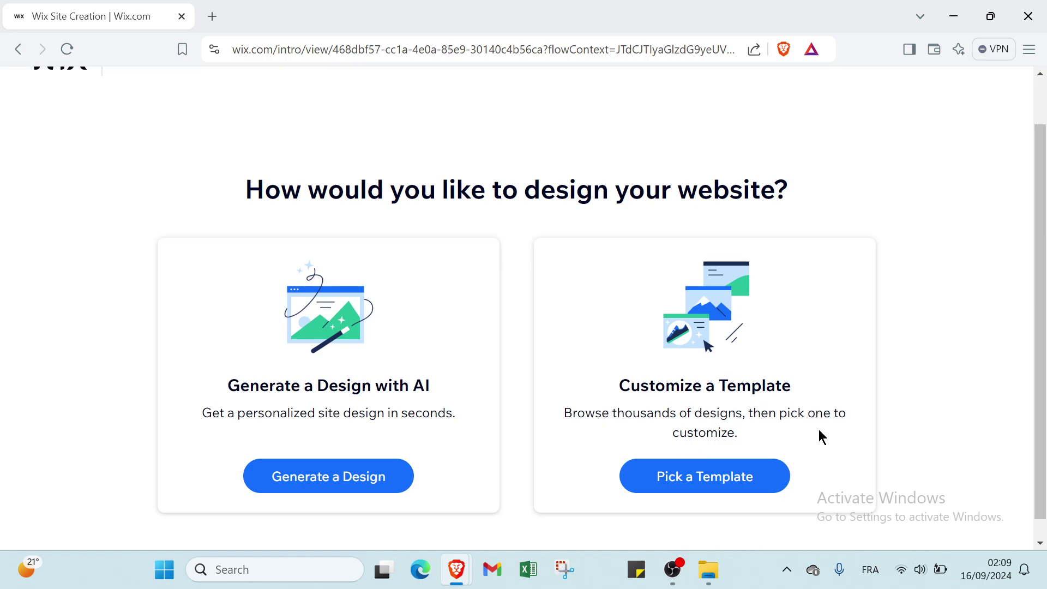
Step: Generate an AI design for the ZIZASHOP portfolio site
{"action": "left_click", "coordinate": [377, 481]}
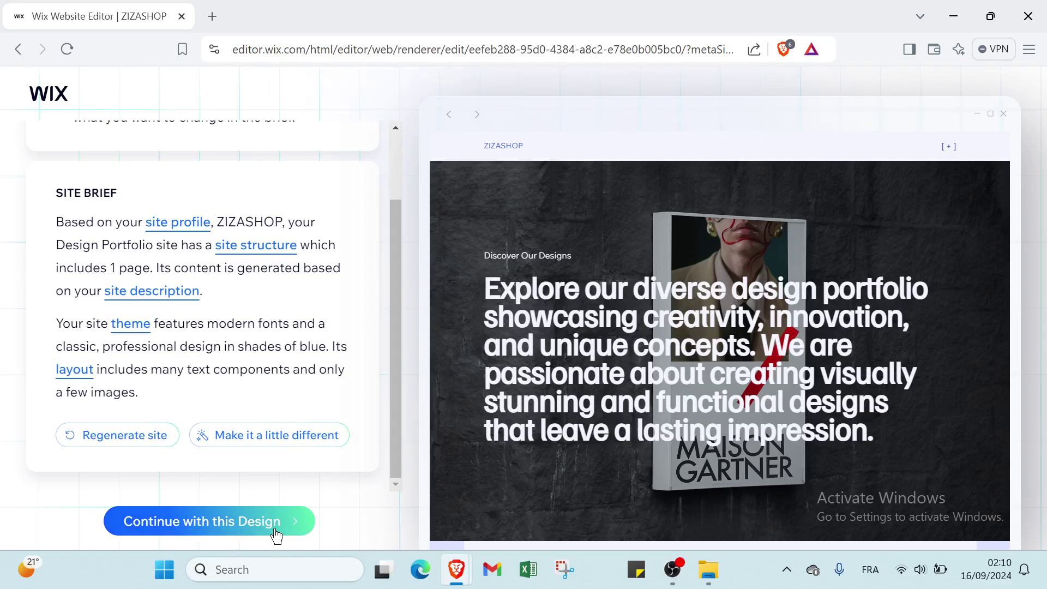
{"action": "left_click", "coordinate": [275, 529]}
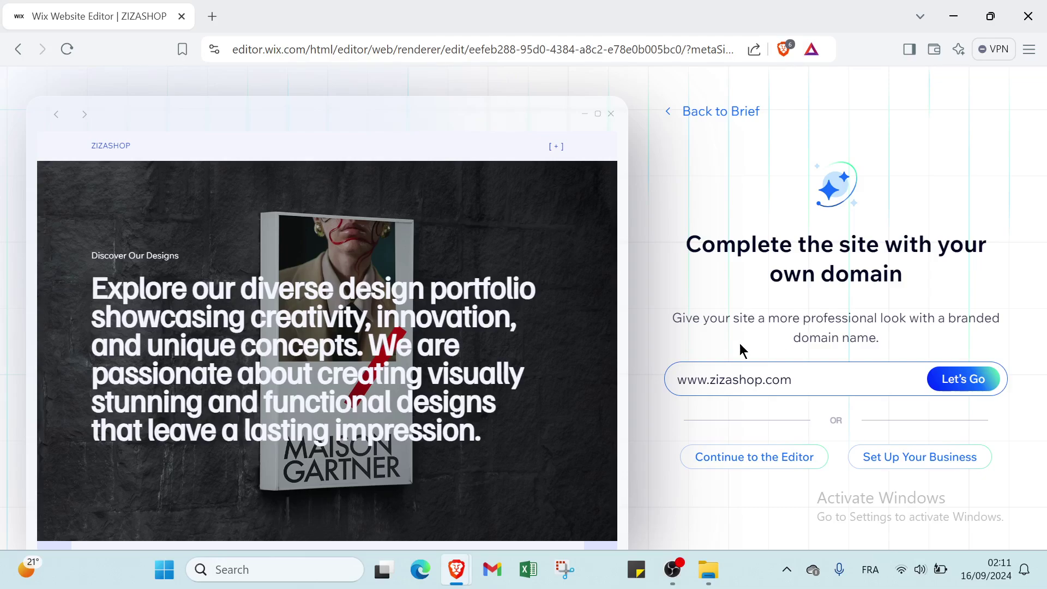
{"action": "left_click", "coordinate": [950, 385]}
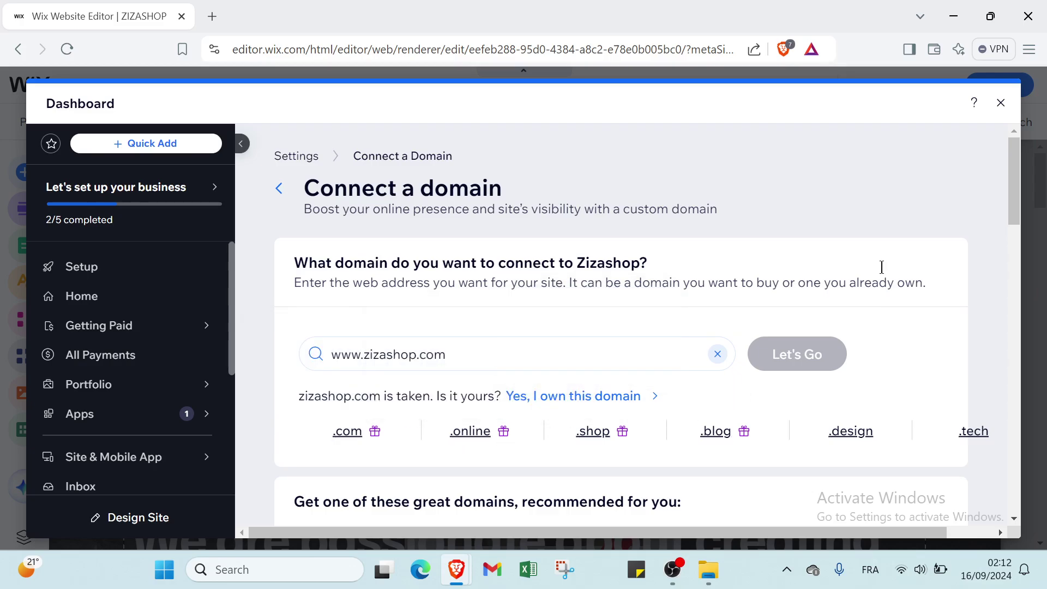
Step: Close the dashboard overlay and browse Add Elements: Button, Gallery, Box, Menu & Anchor
{"action": "left_click", "coordinate": [1000, 103]}
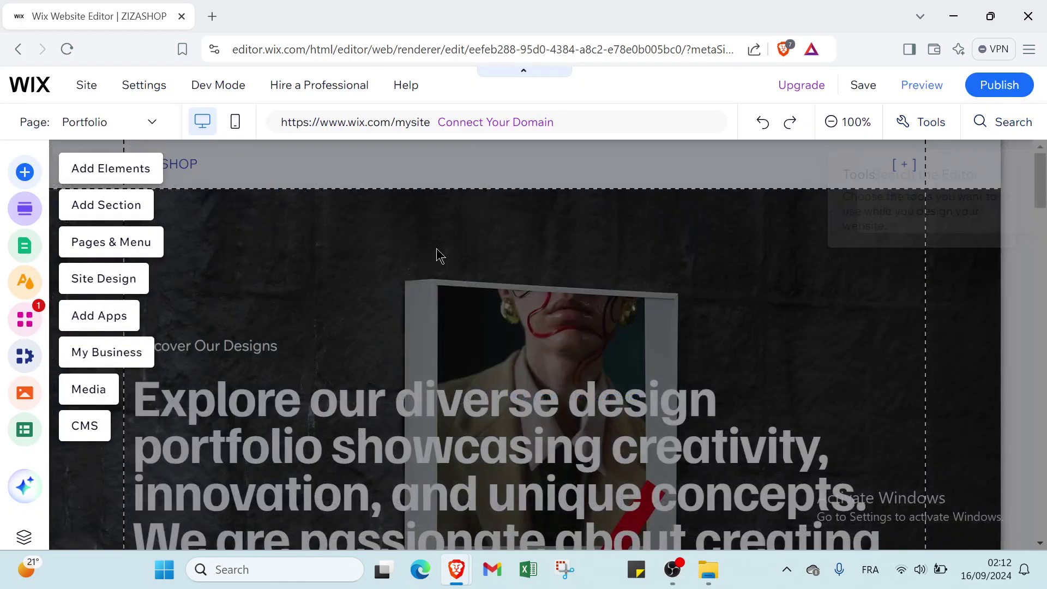
{"action": "left_click", "coordinate": [24, 174]}
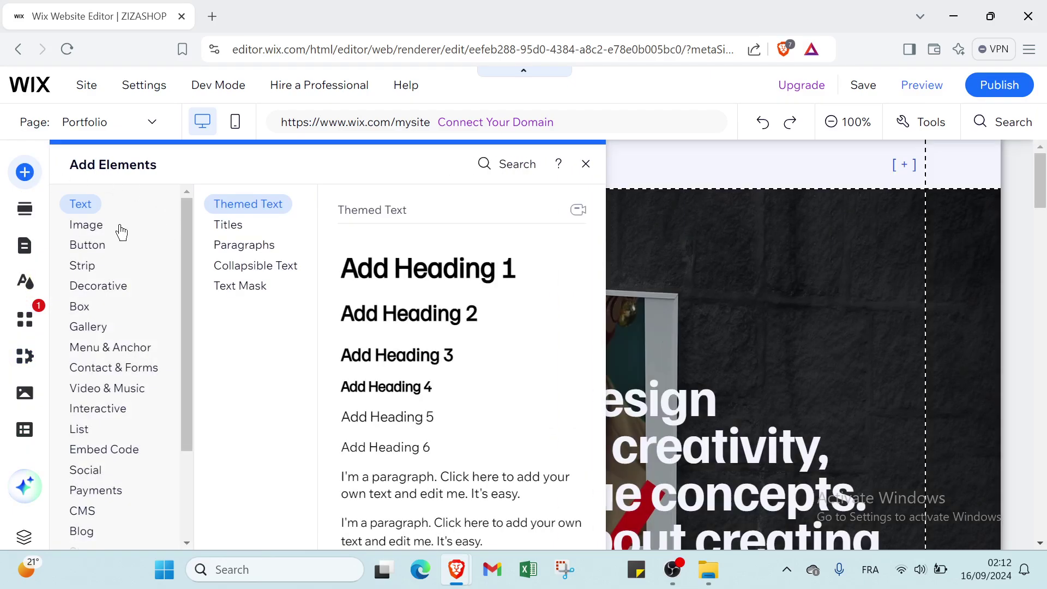
{"action": "left_click", "coordinate": [109, 245]}
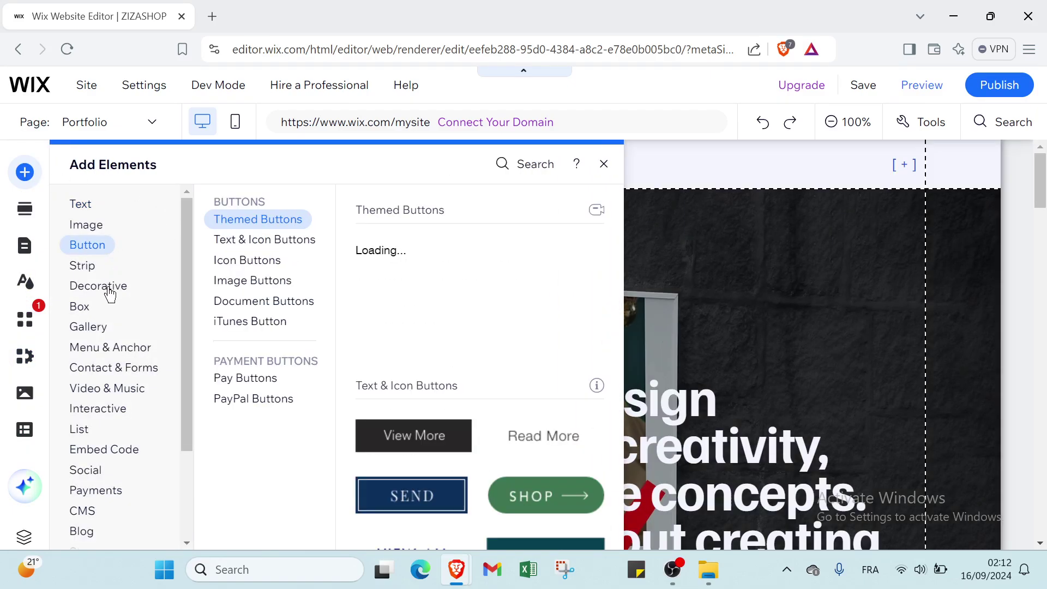
{"action": "left_click", "coordinate": [106, 325]}
{"action": "left_click", "coordinate": [112, 306]}
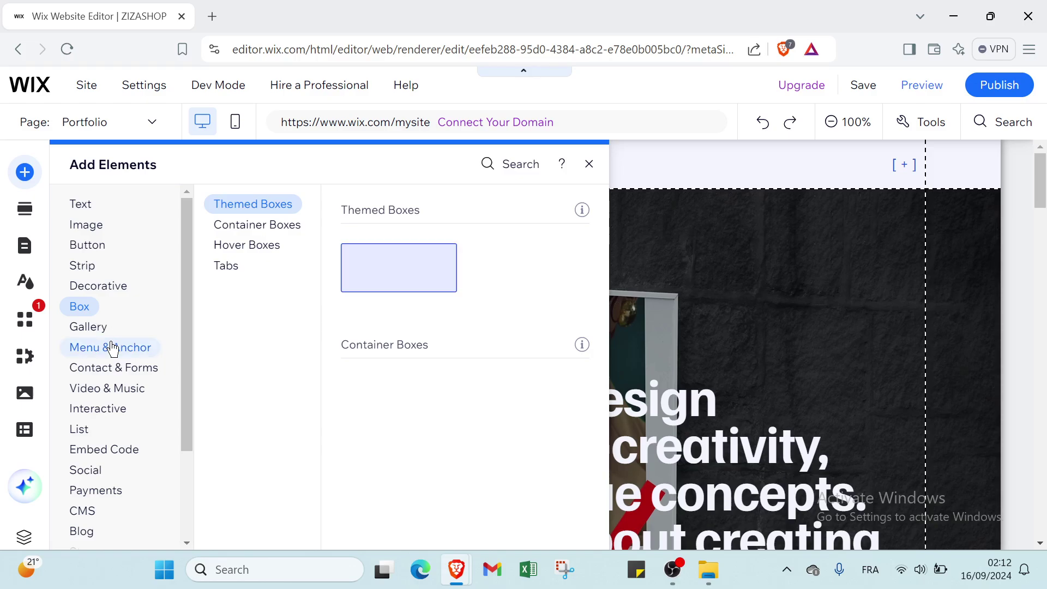
{"action": "left_click", "coordinate": [112, 348]}
{"action": "left_click", "coordinate": [106, 329]}
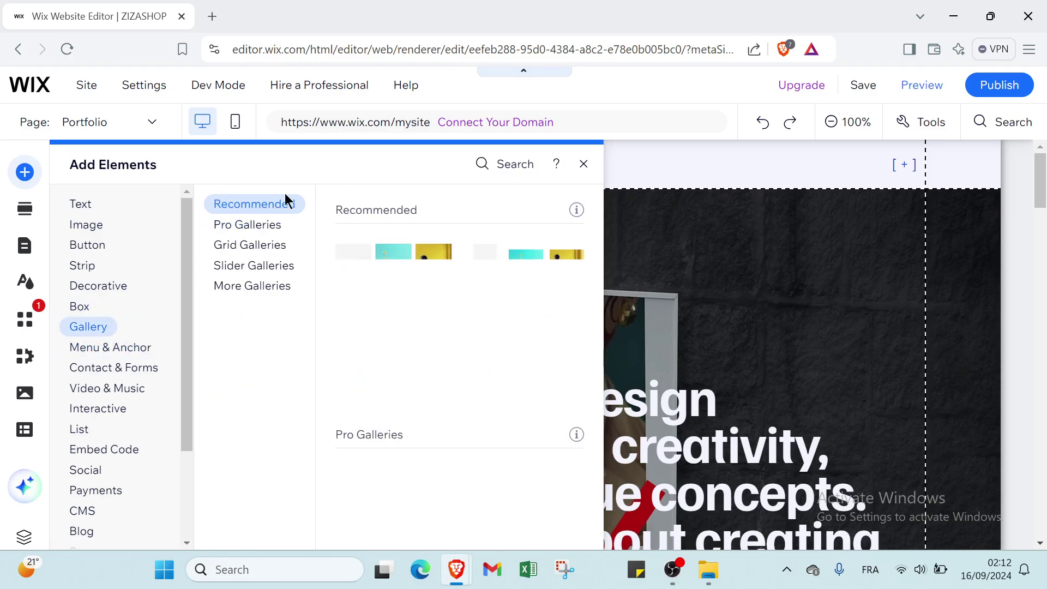
Step: Close the elements panel, scroll the page, then reopen and close the panel again
{"action": "left_click", "coordinate": [584, 163]}
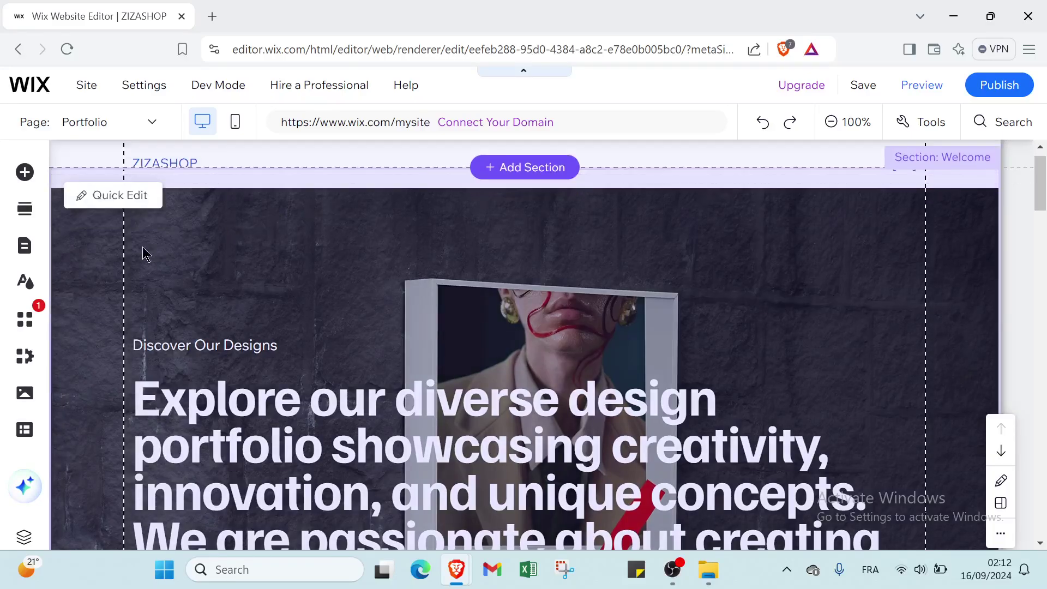
{"action": "scroll", "coordinate": [145, 252], "scroll_direction": "down", "scroll_amount": 1}
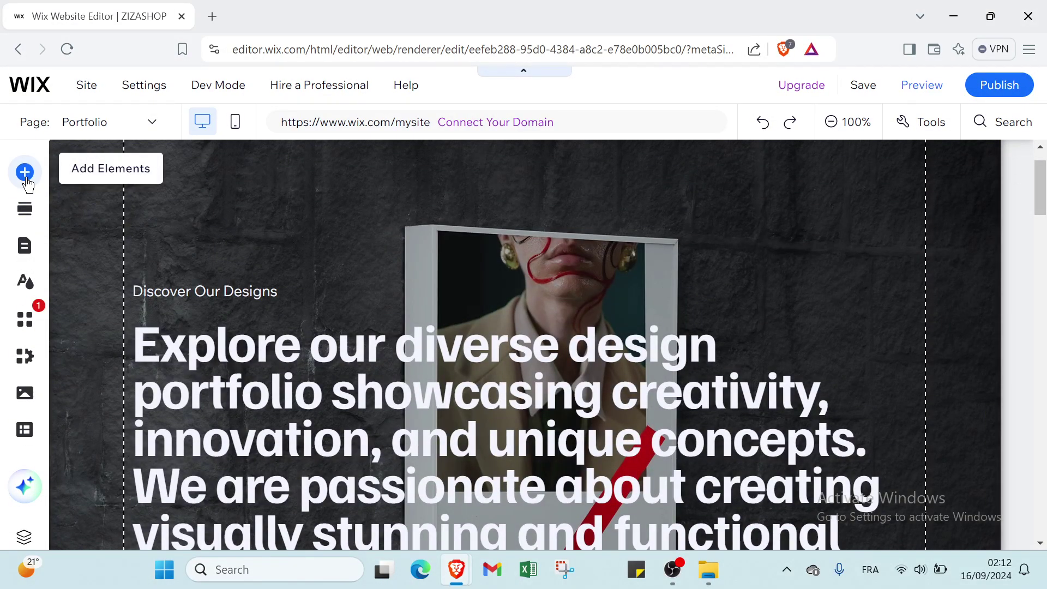
{"action": "left_click", "coordinate": [26, 180]}
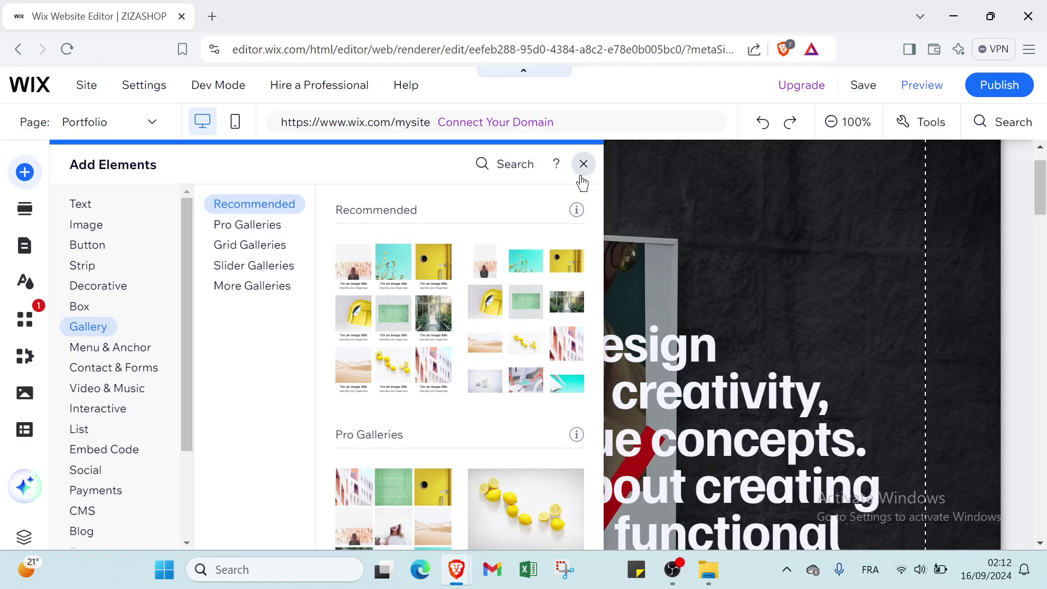
{"action": "left_click", "coordinate": [583, 164]}
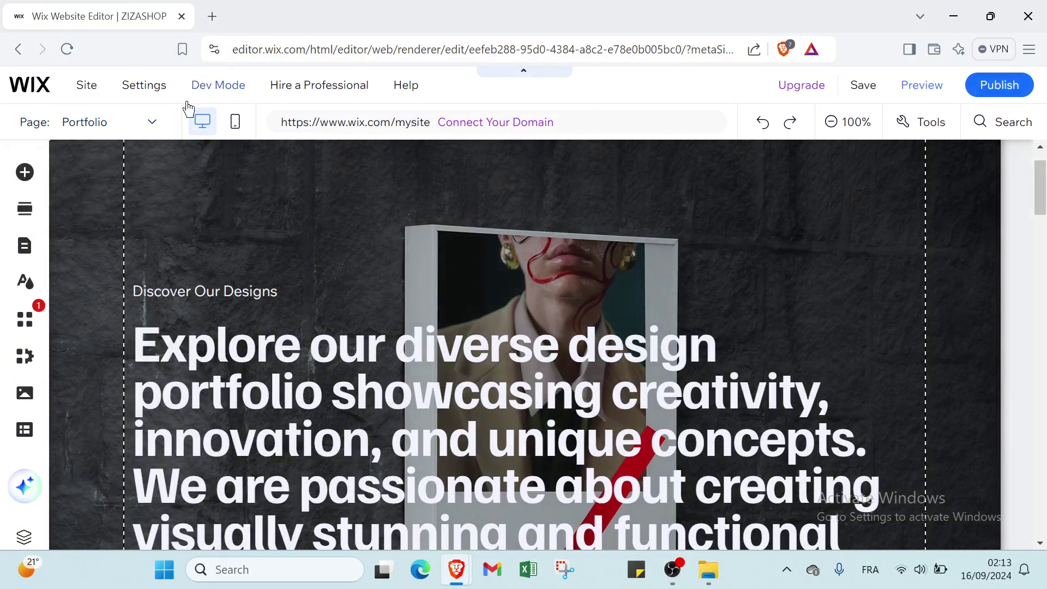
Step: Switch the editor to the Collection pages, then open a new browser tab
{"action": "left_click", "coordinate": [157, 132]}
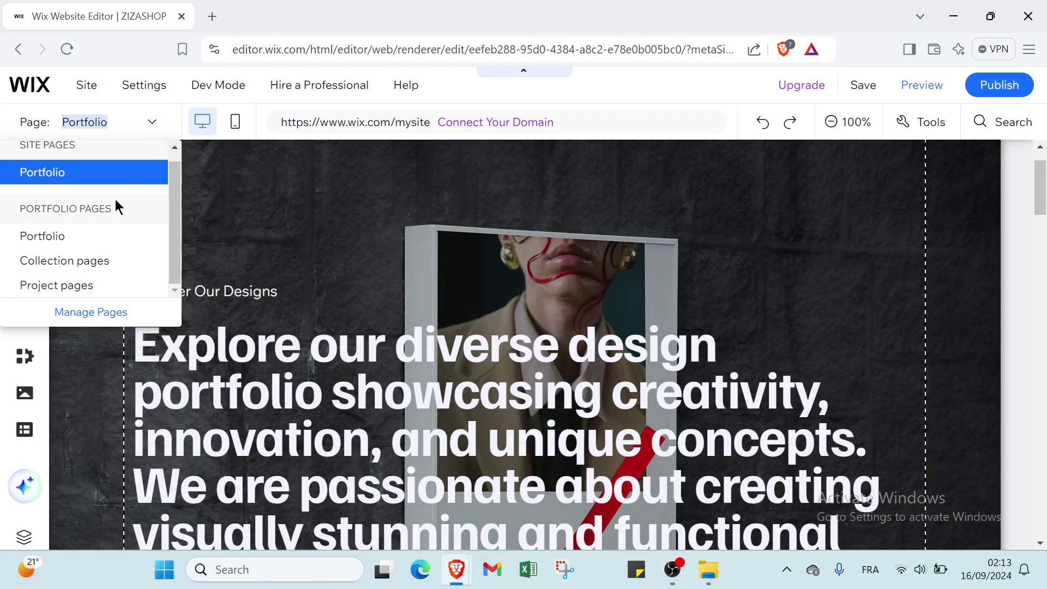
{"action": "left_click", "coordinate": [74, 262]}
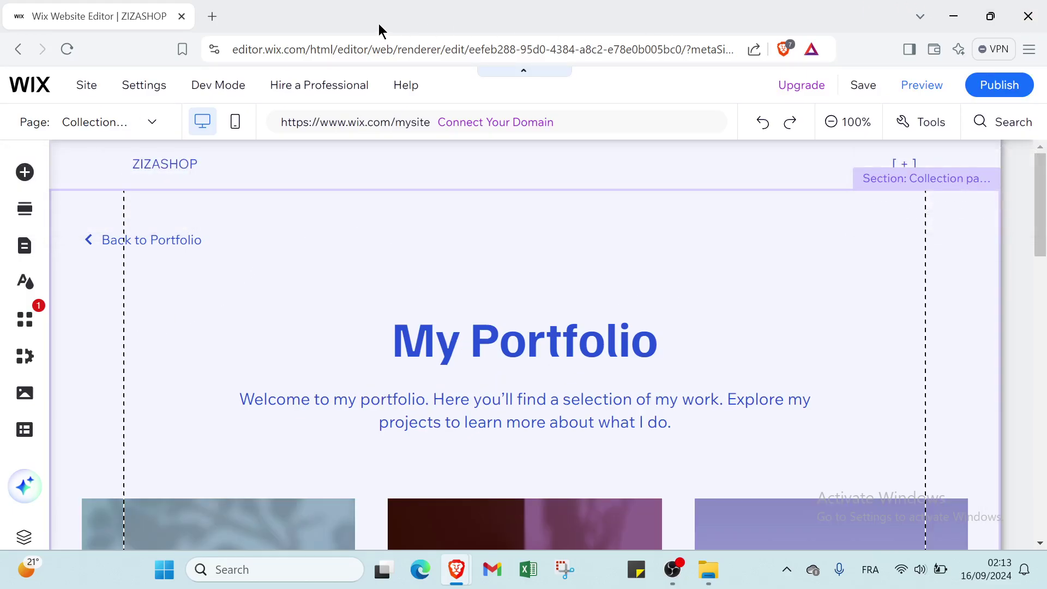
{"action": "left_click", "coordinate": [212, 16]}
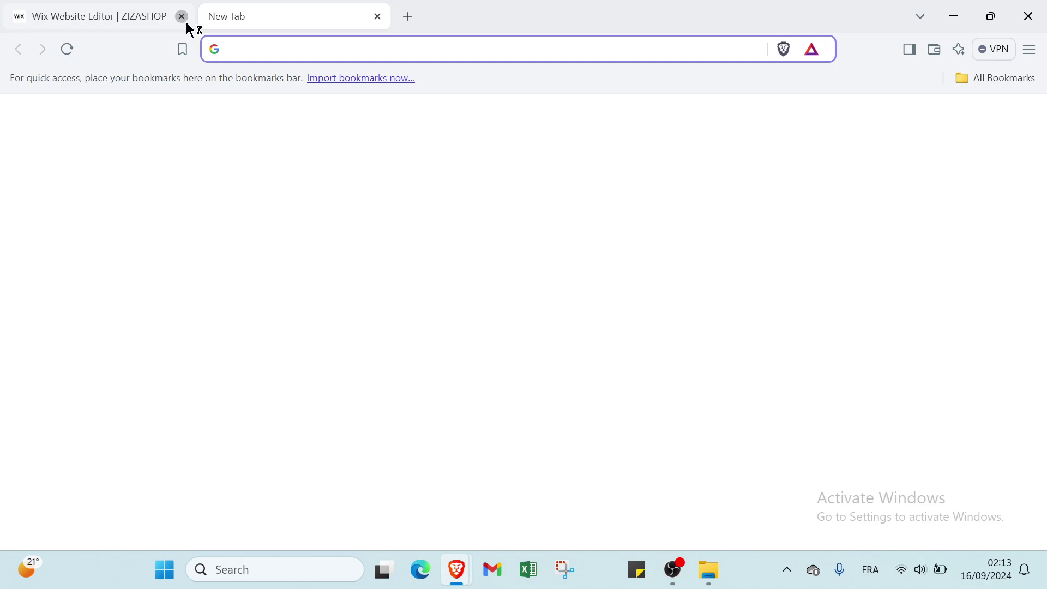